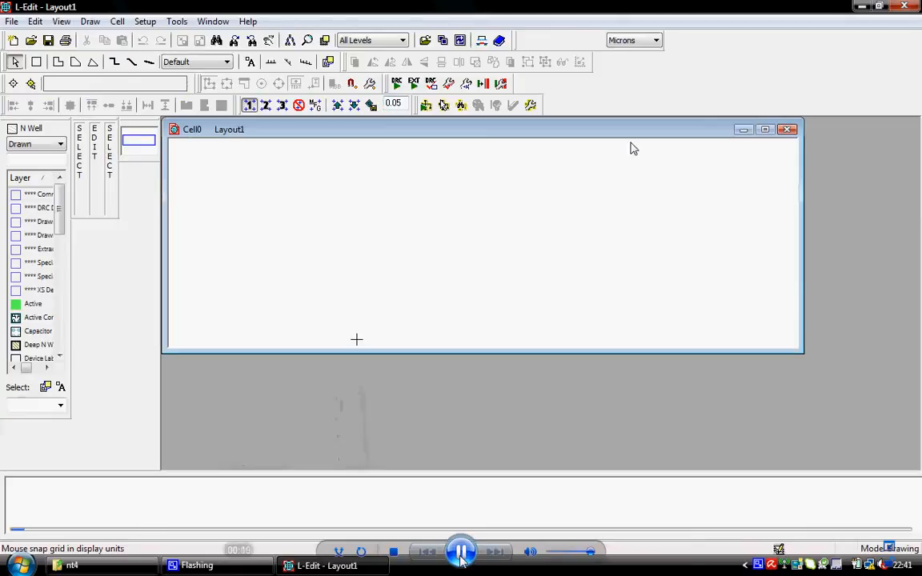
Close Layout1 and start creating a new layout file
click(787, 130)
click(12, 22)
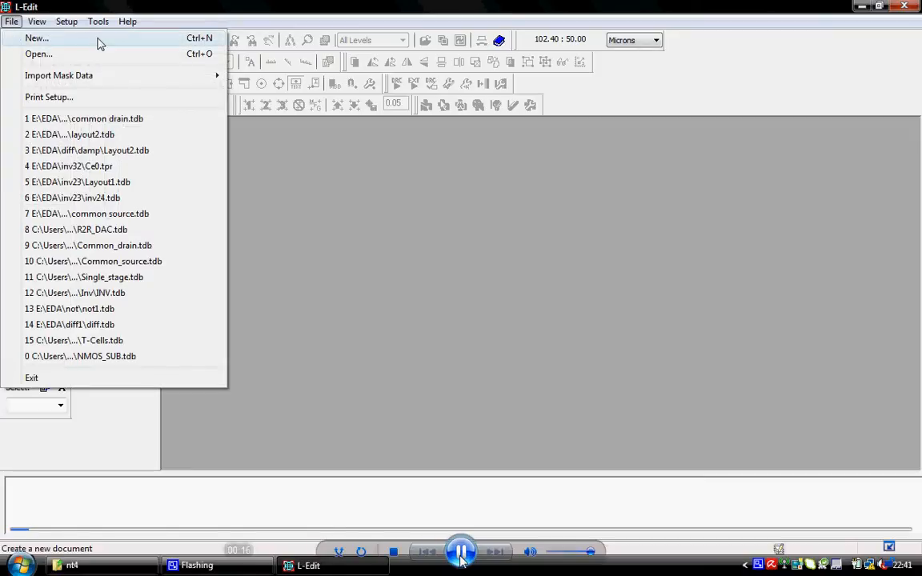
click(98, 40)
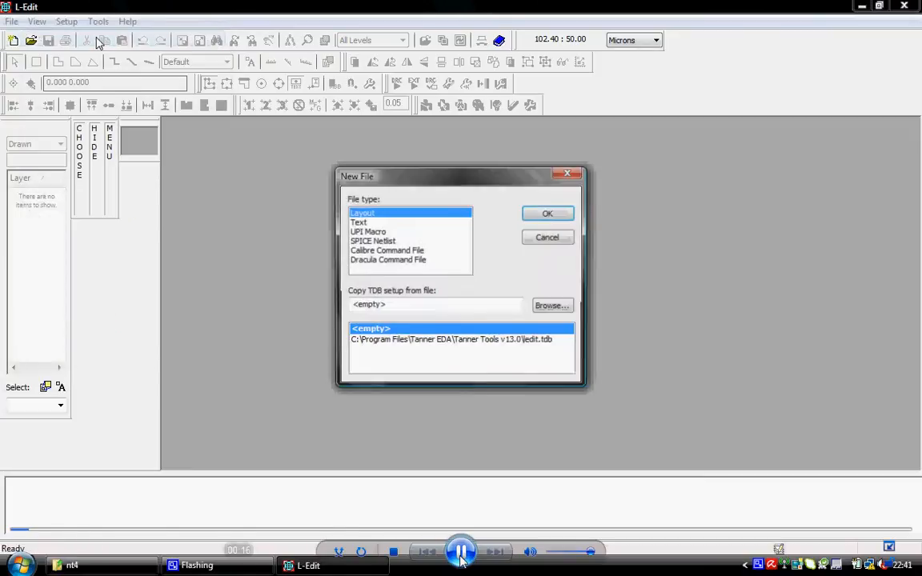
Create the layout with its TDB setup copied from Generic_025.tdb in the Tanner Tools v13.0 L-Edit and LVS\Tech\Generic0_25um documents folder, and maximize it
click(541, 307)
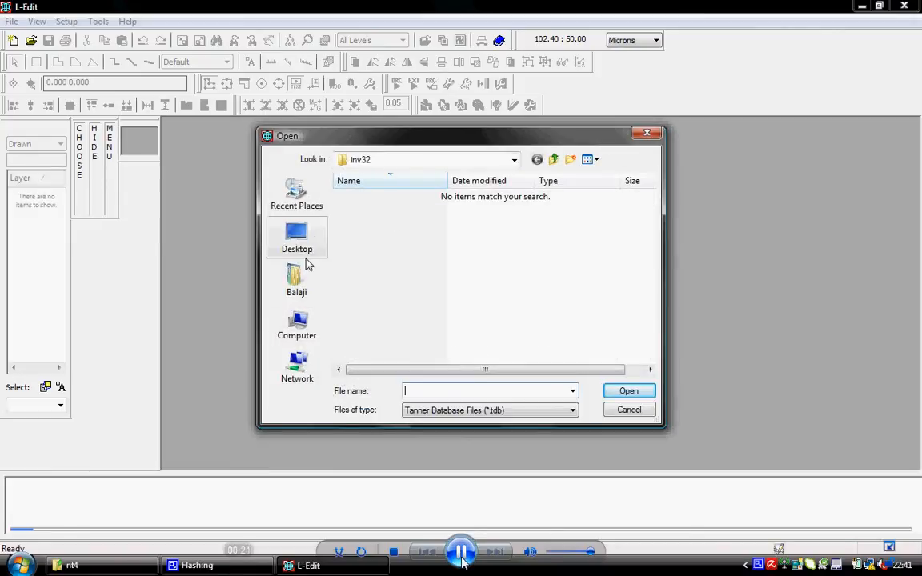
click(301, 290)
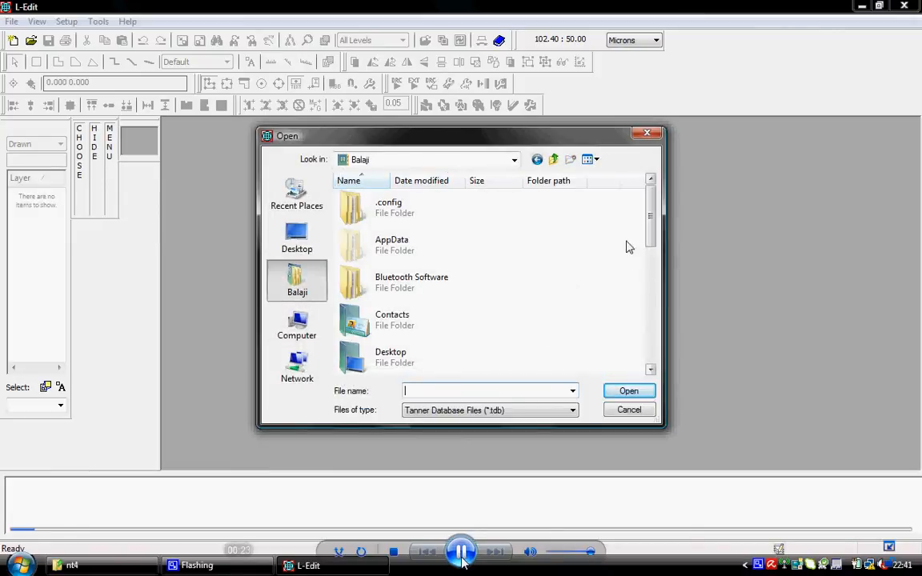
drag(650, 233, 651, 276)
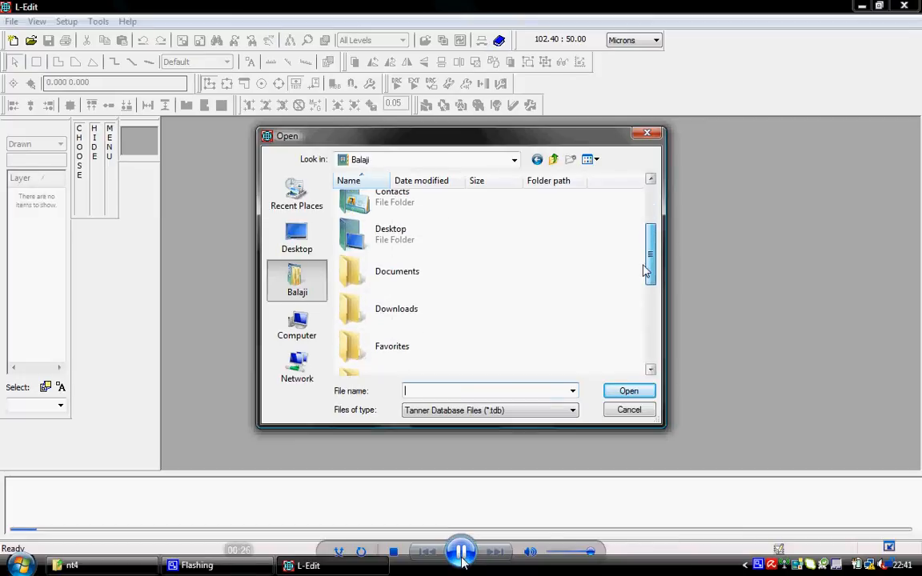
double_click(469, 273)
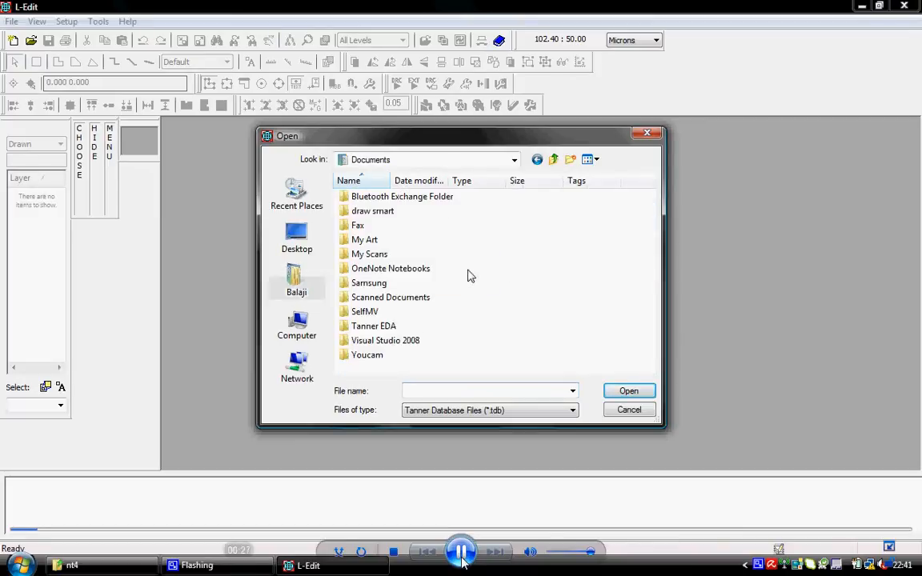
double_click(421, 328)
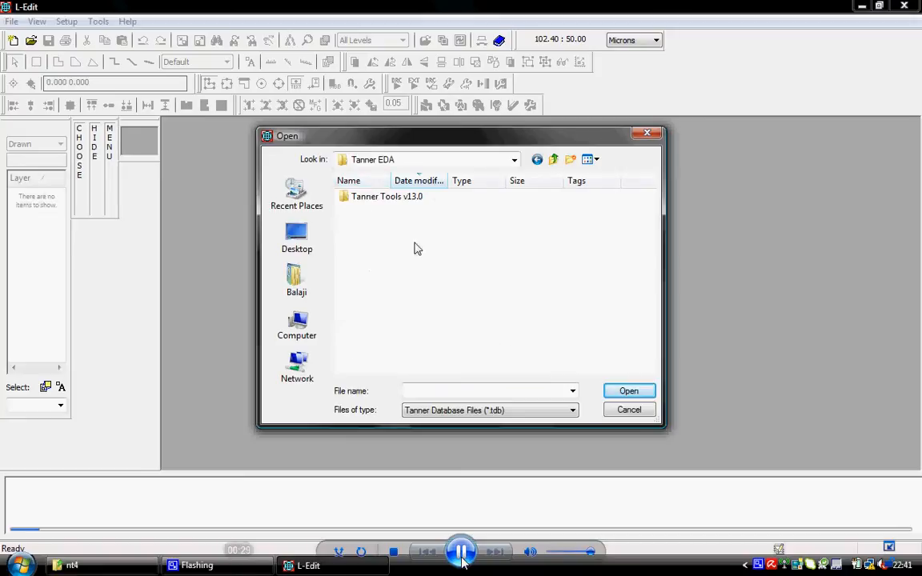
double_click(416, 200)
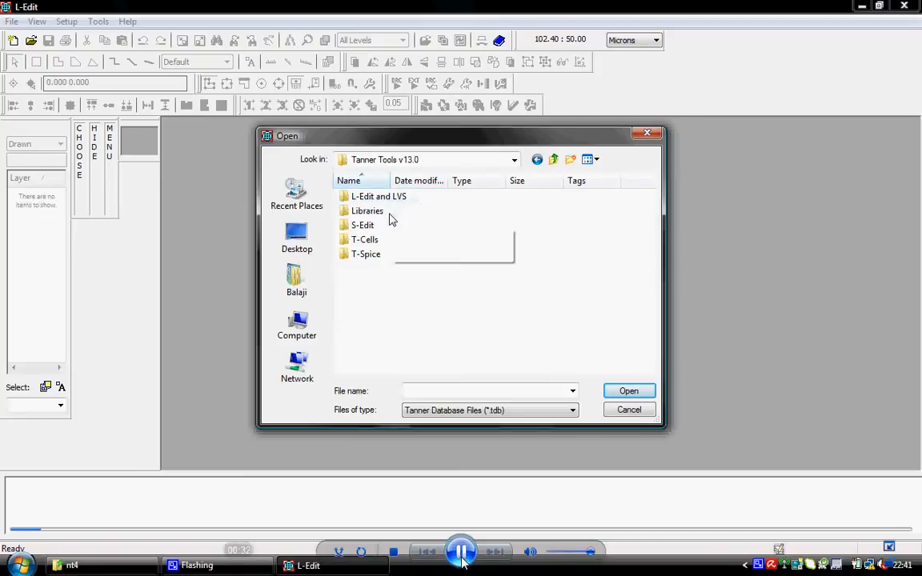
double_click(388, 199)
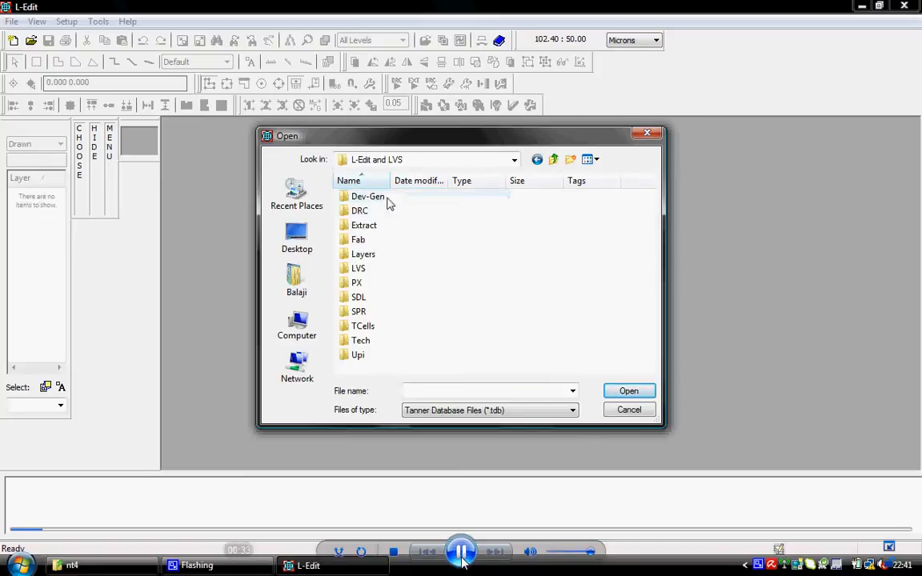
double_click(380, 343)
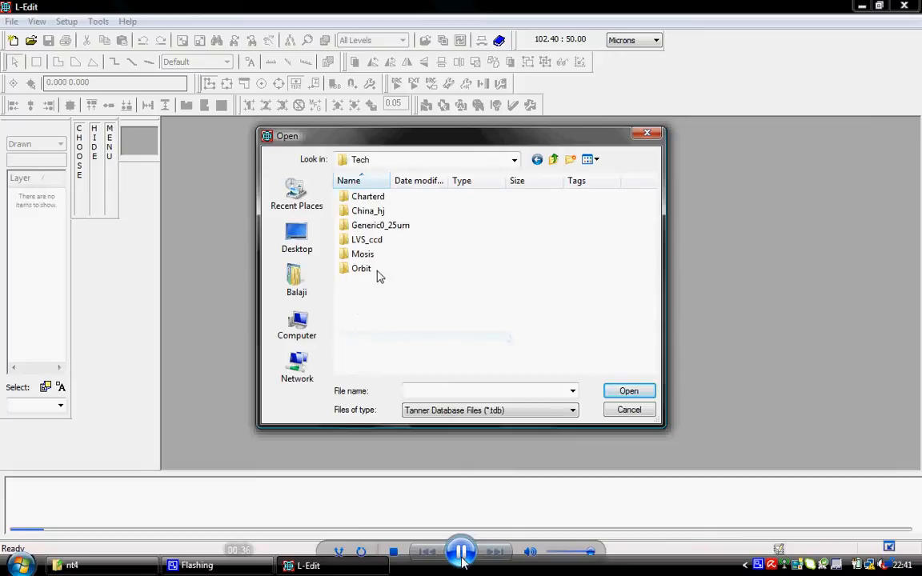
double_click(381, 227)
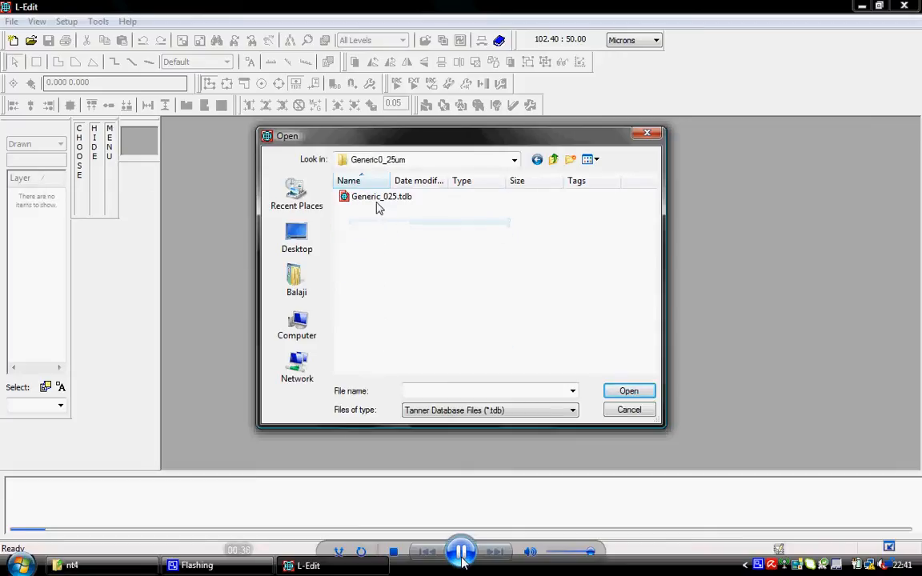
click(376, 202)
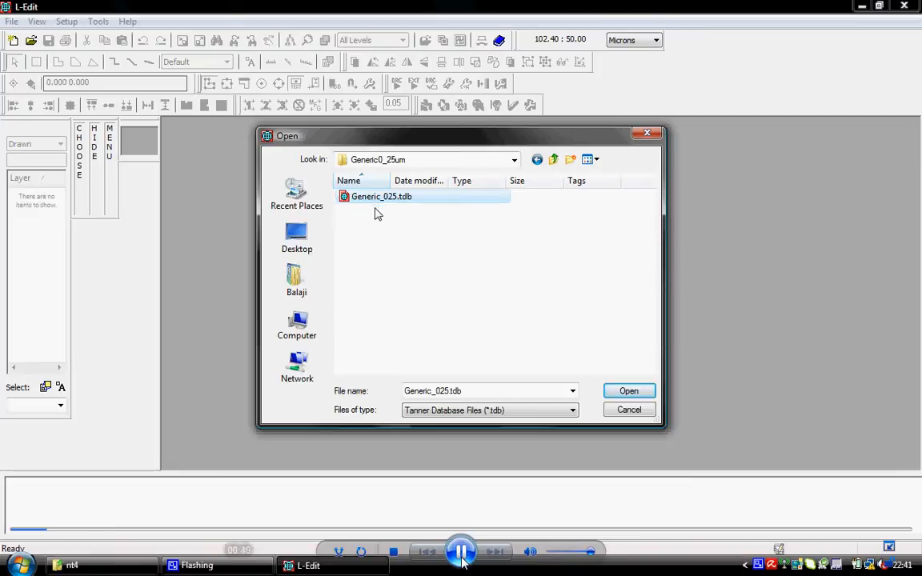
click(621, 393)
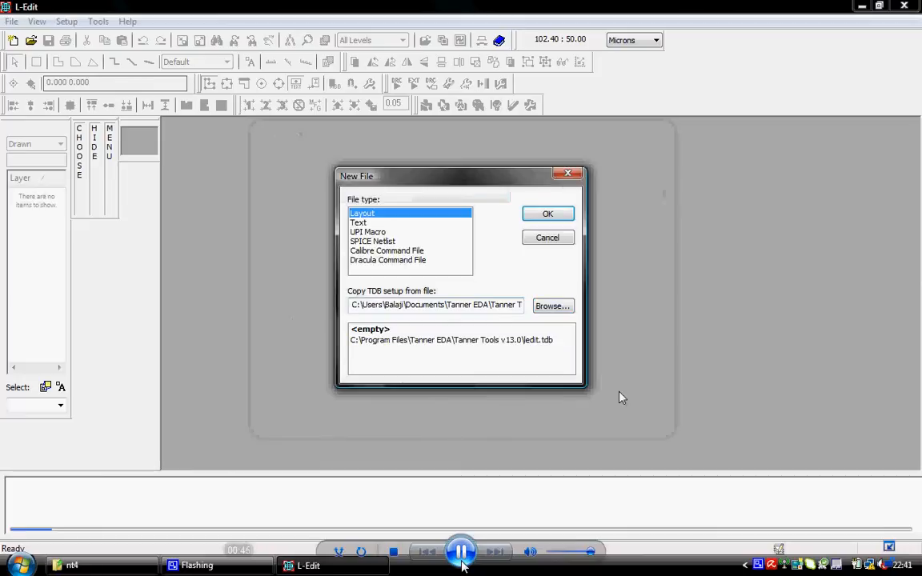
click(560, 213)
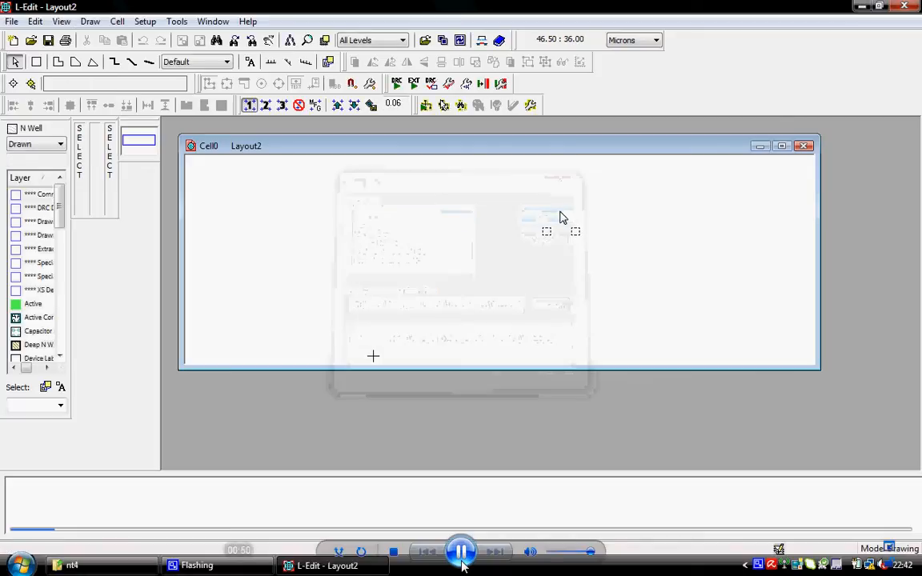
click(781, 147)
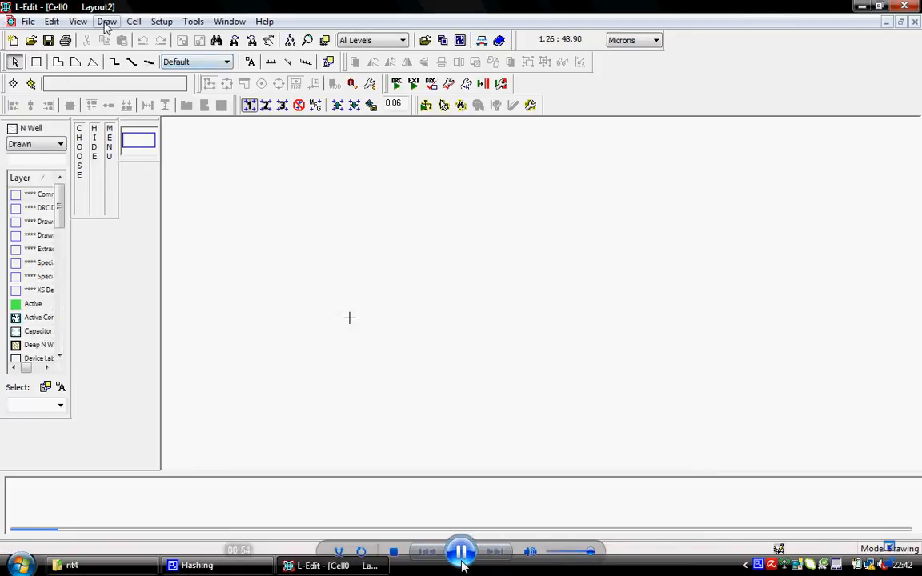
Set the design's major displayed grid to 0.25 microns, minor displayed grid to 0.125 microns and cursor type to Smooth
click(133, 22)
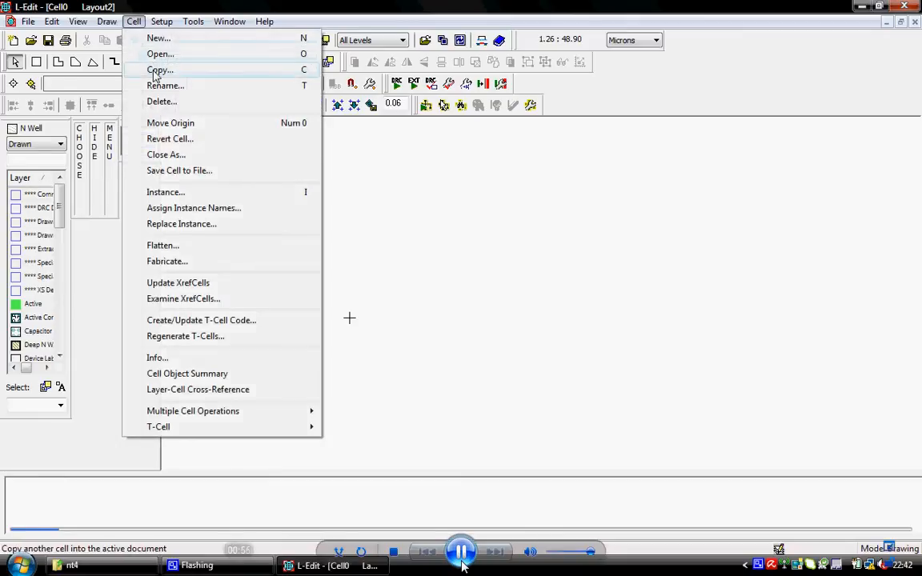
mouse_move(165, 22)
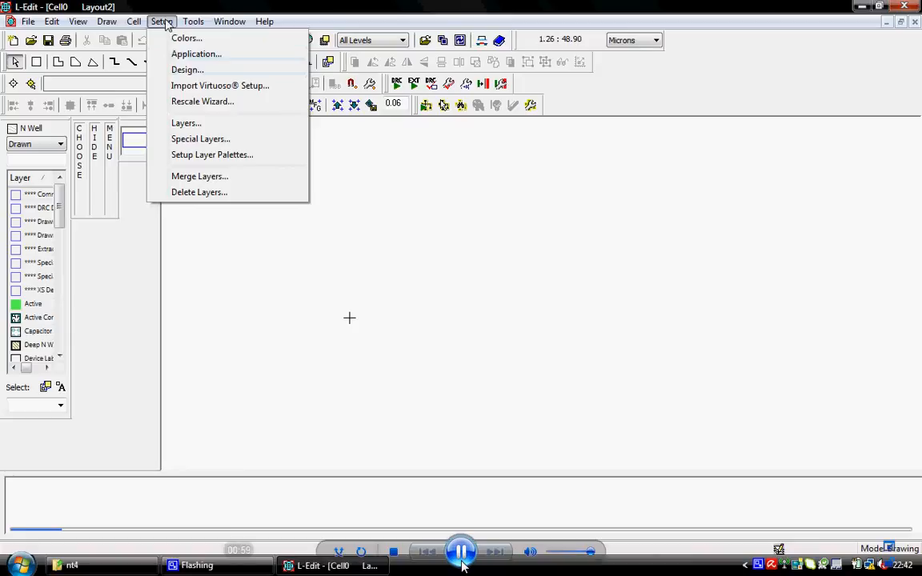
click(167, 24)
click(168, 24)
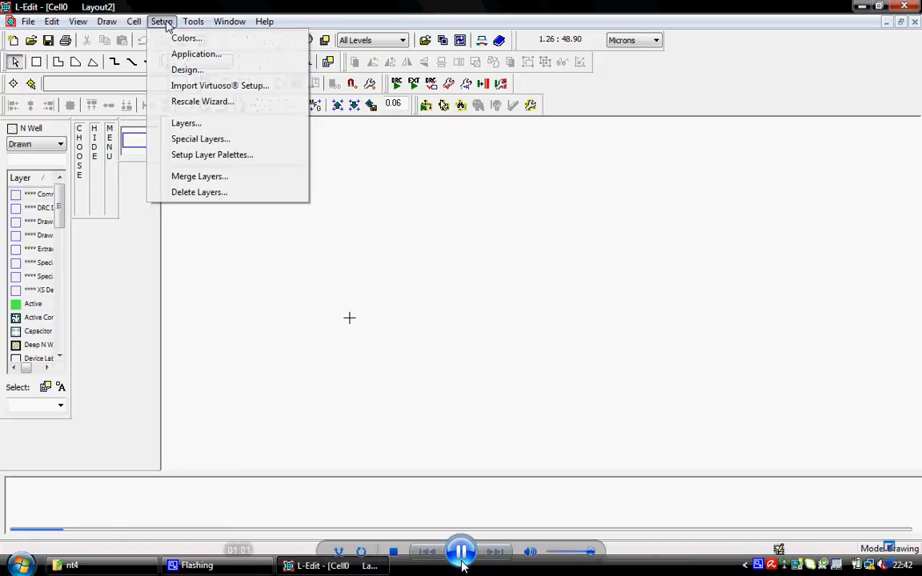
click(186, 70)
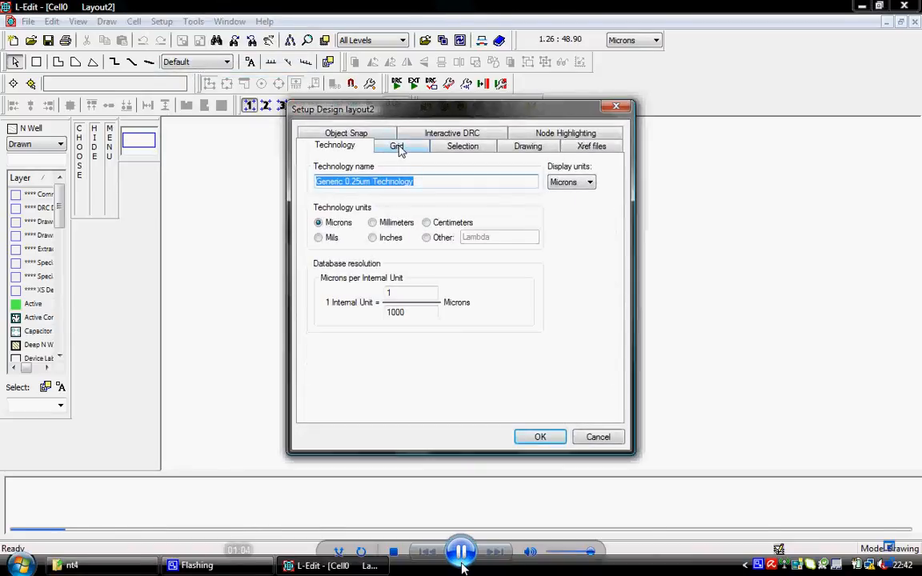
click(397, 146)
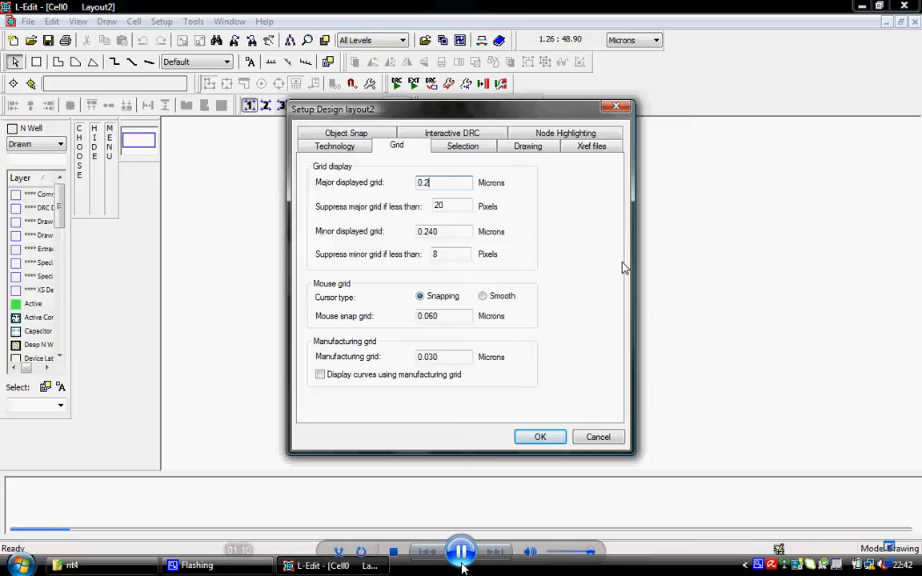
double_click(441, 231)
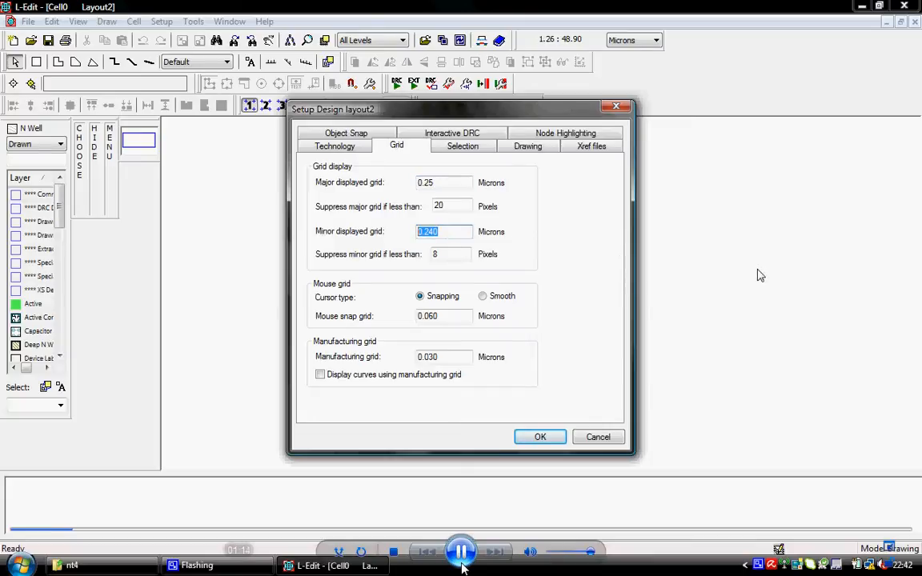
text(0)
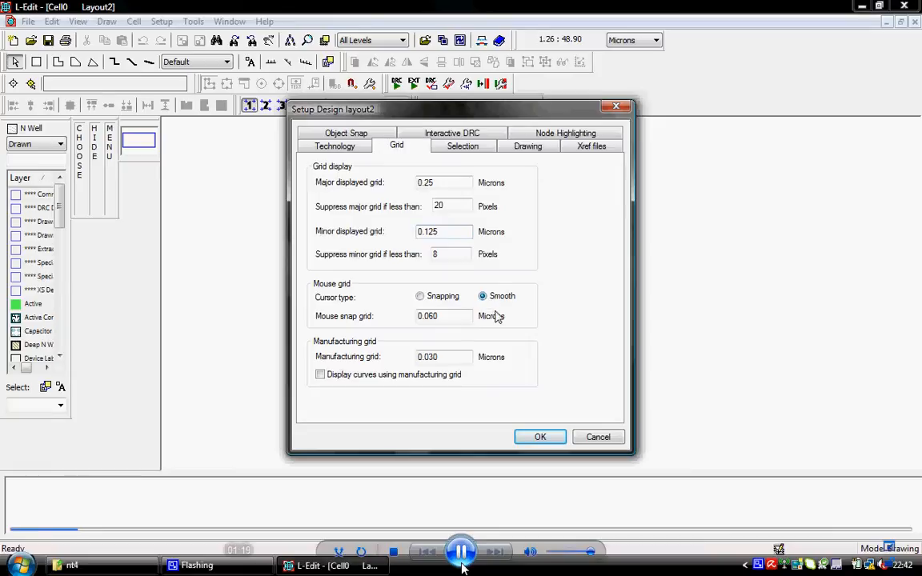
click(529, 437)
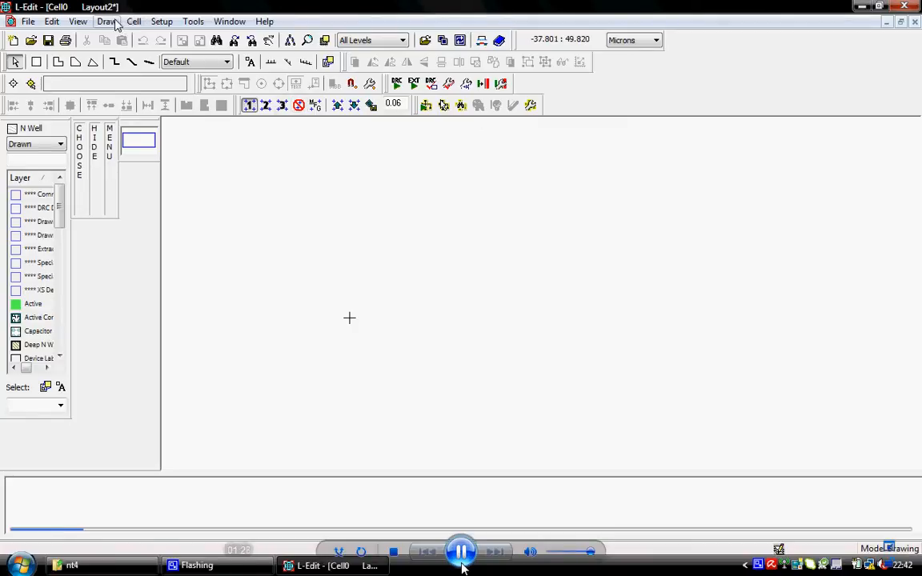
Choose the Active layer for drawing
click(29, 305)
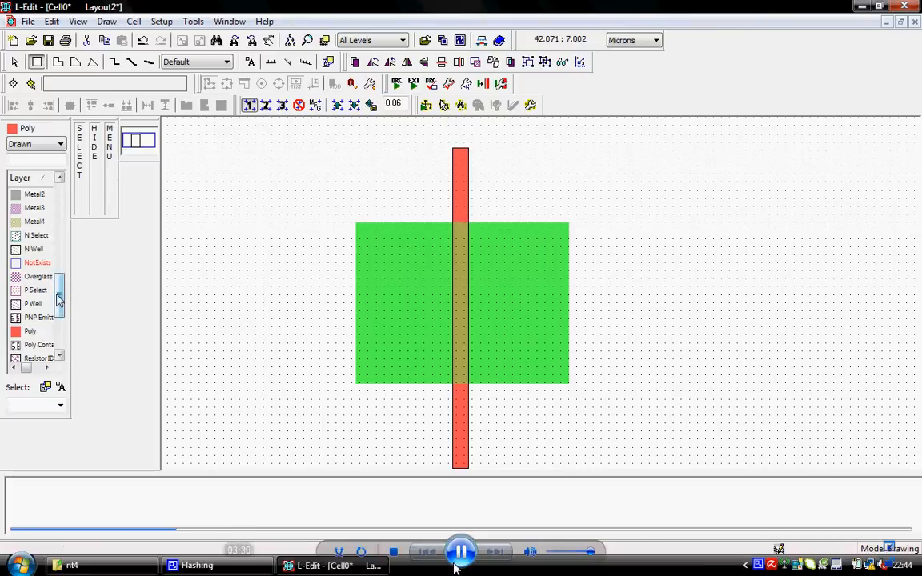
Draw a Metal1 box about 0.84 by 0.78 microns on the Active area, left of the poly strip
mouse_move(59, 299)
mouse_down()
mouse_move(61, 333)
mouse_move(67, 275)
mouse_up()
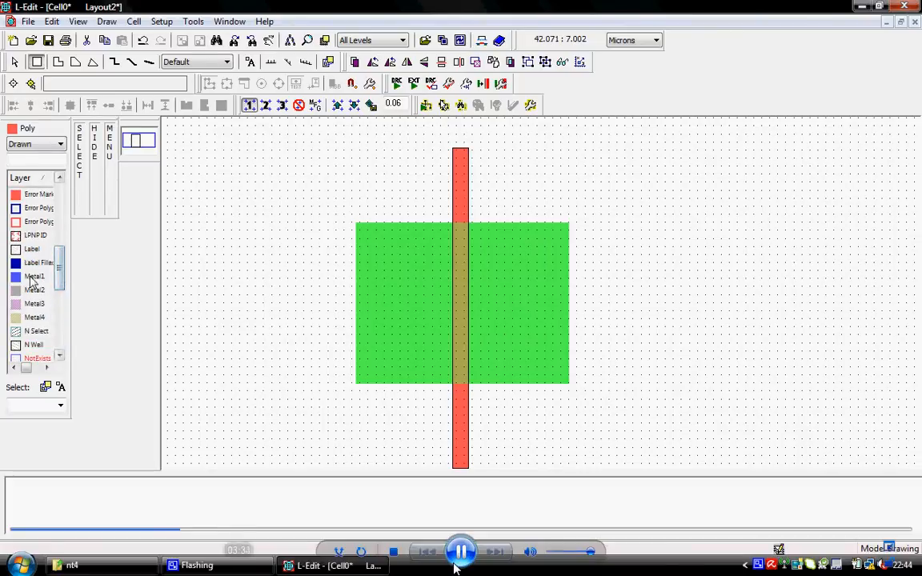
click(31, 278)
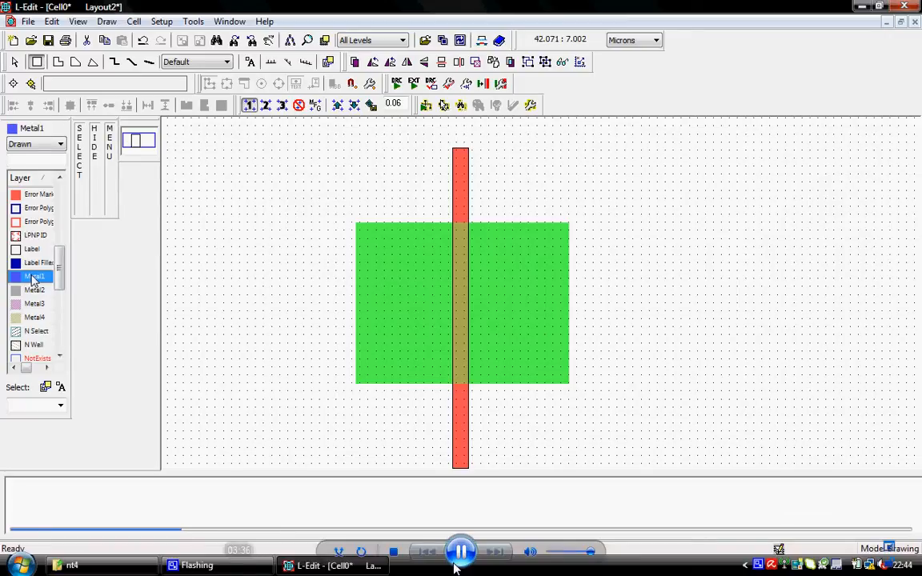
mouse_move(379, 278)
mouse_down()
mouse_move(392, 315)
mouse_move(434, 329)
mouse_up()
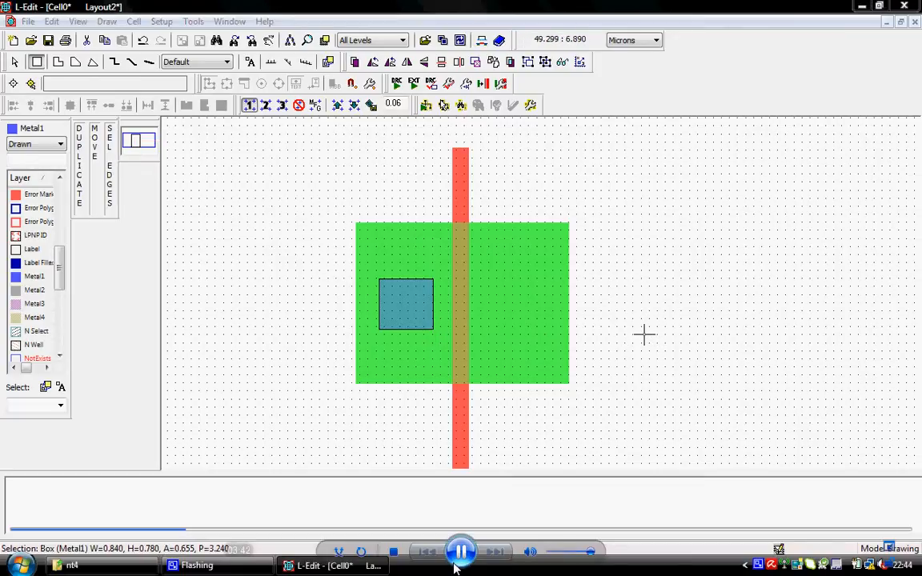
Set the Metal1 box's width and height to 0.480 microns
key(ctrl+e)
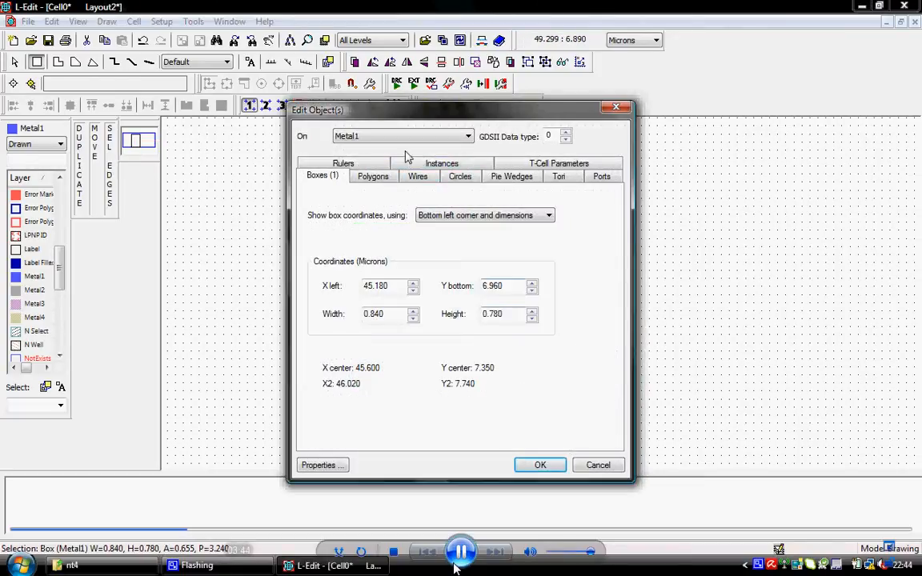
click(413, 319)
click(413, 319)
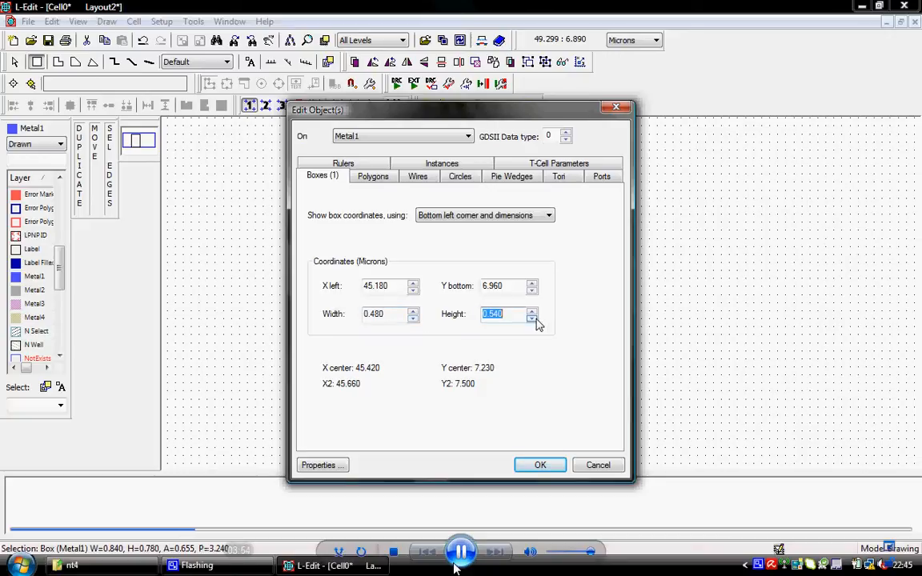
click(532, 318)
click(542, 465)
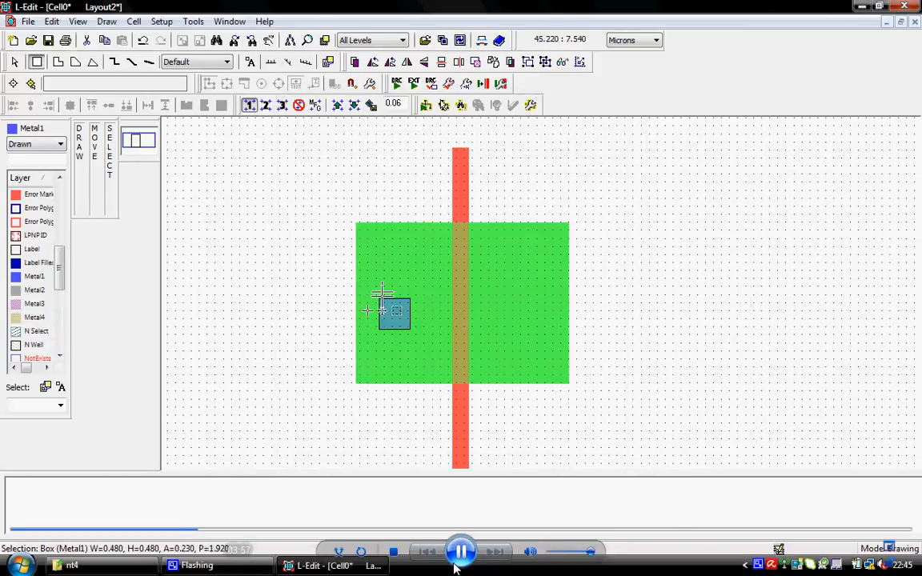
Move the Metal1 box up and right, closer to the poly strip
click(15, 61)
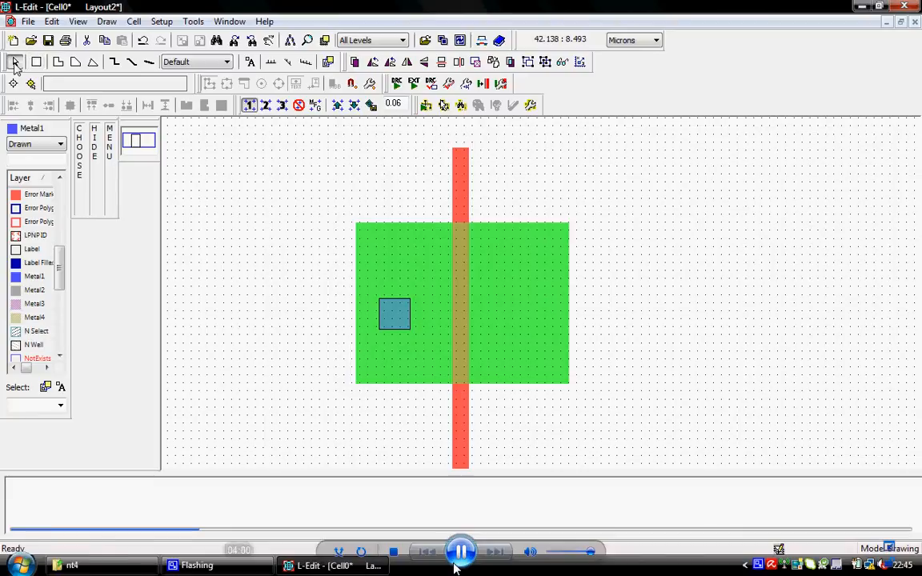
drag(405, 315, 425, 299)
Narrow the Active box from both sides to about 1.92 microns wide around the poly strip
click(382, 304)
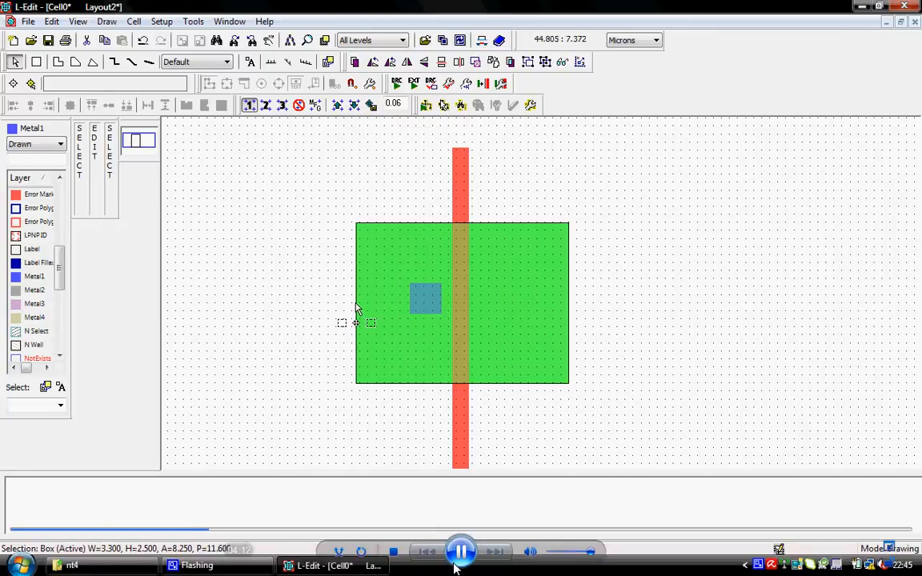
drag(356, 304, 399, 307)
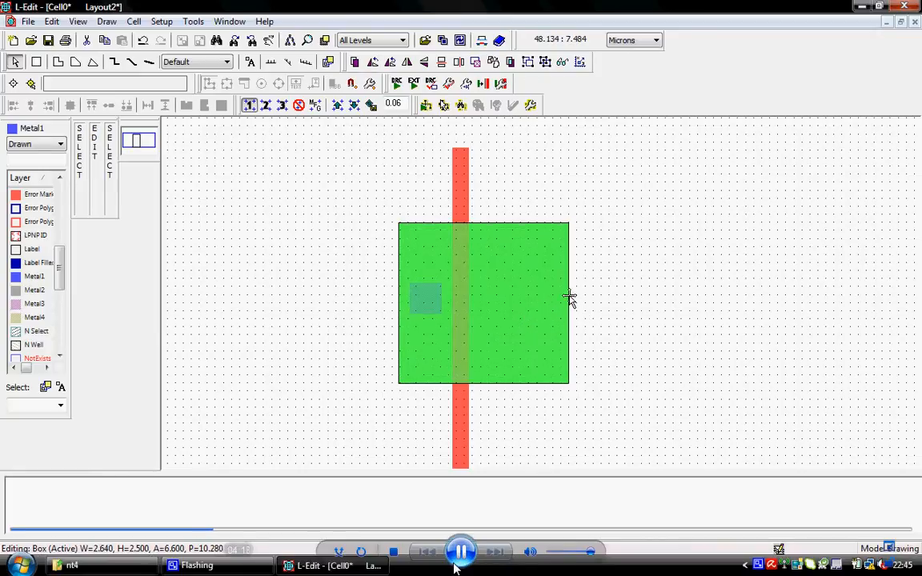
drag(569, 301, 522, 304)
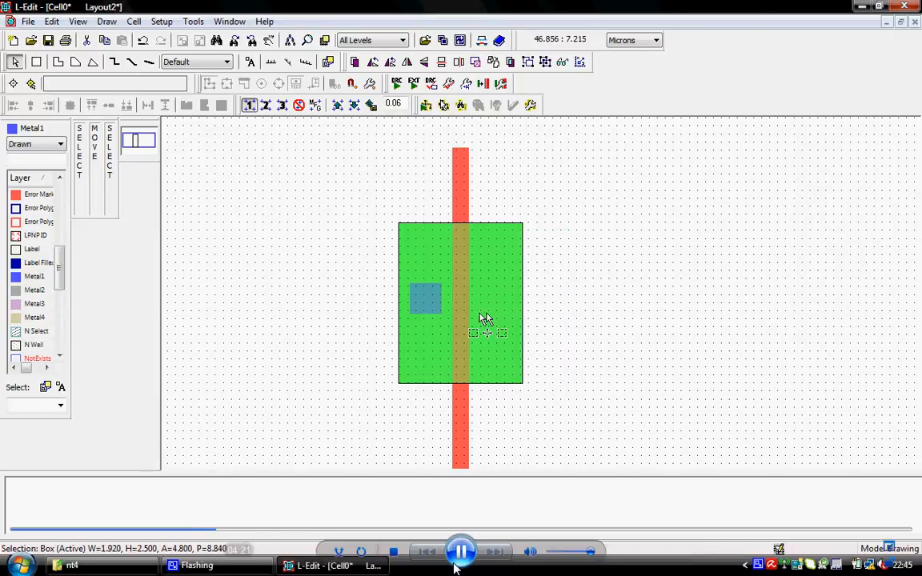
Copy the Metal1 box and place the duplicate at the same height on the Active area on the other side of the poly strip
click(426, 309)
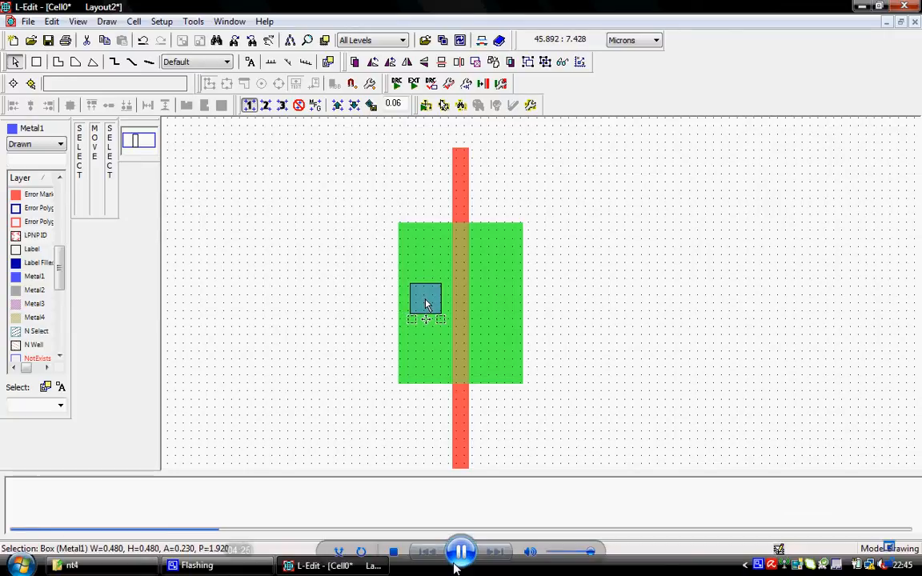
click(104, 42)
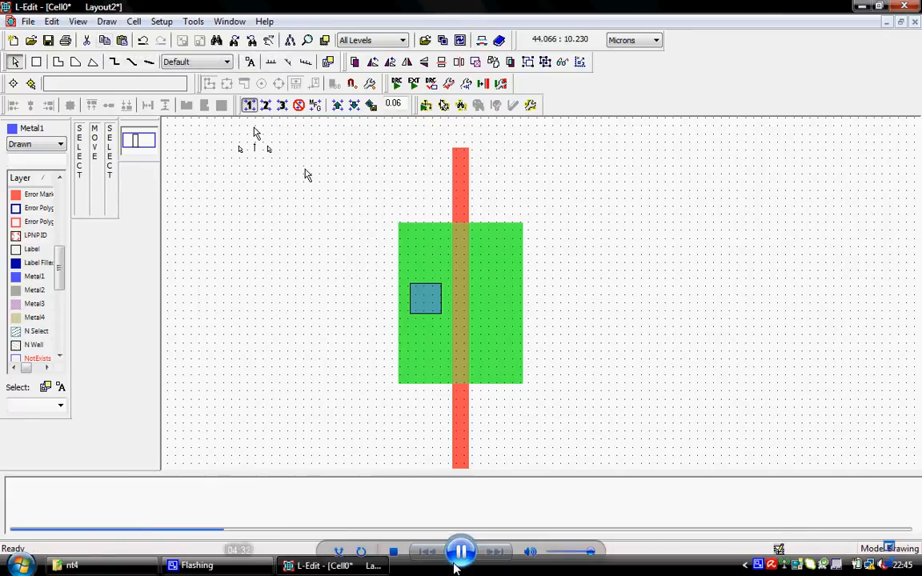
click(122, 40)
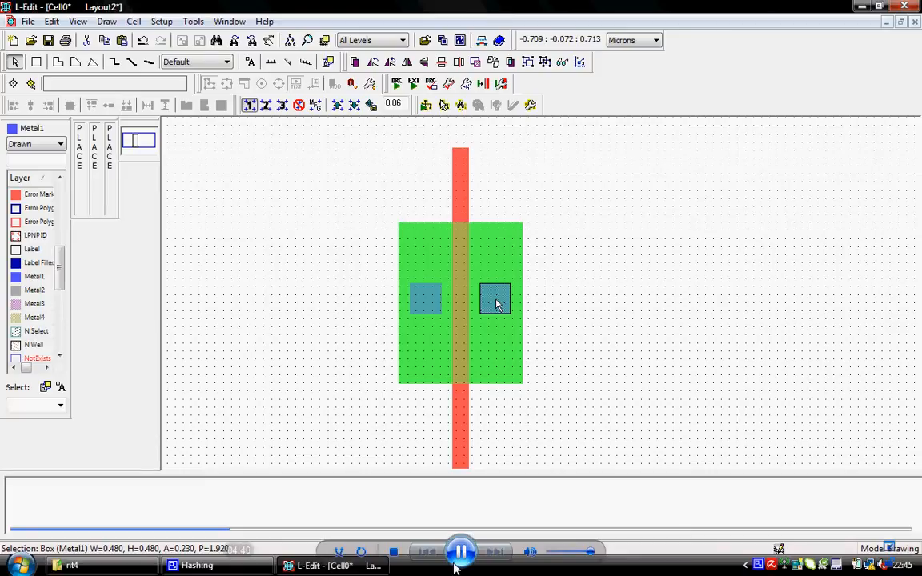
click(496, 304)
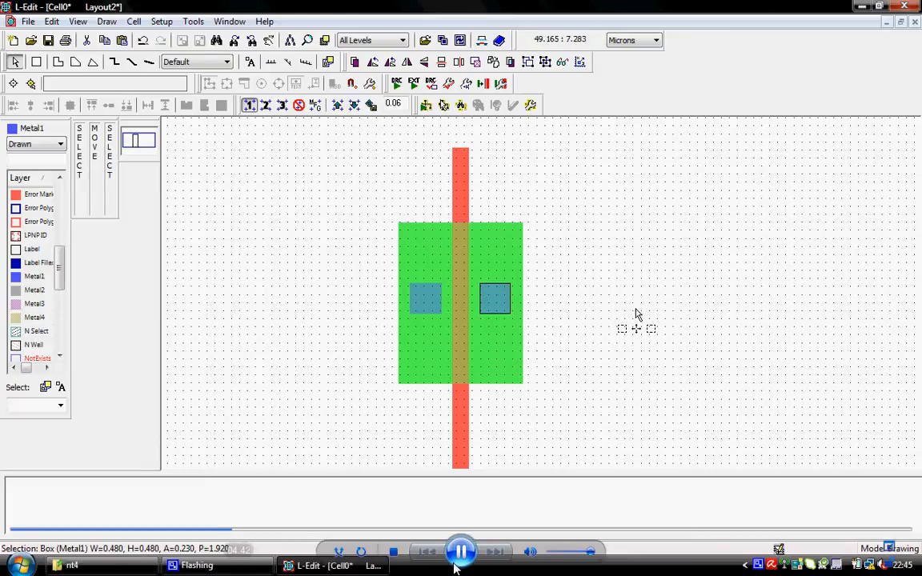
click(637, 315)
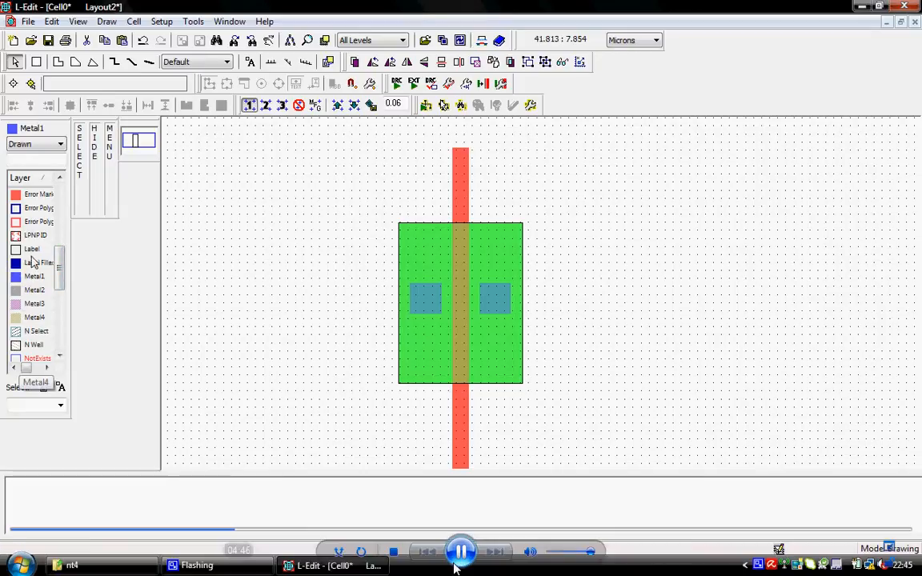
Draw an Active Contact box about 0.18 by 0.18 microns inside the Metal1 box left of the poly strip
scroll(62, 244, up, 2)
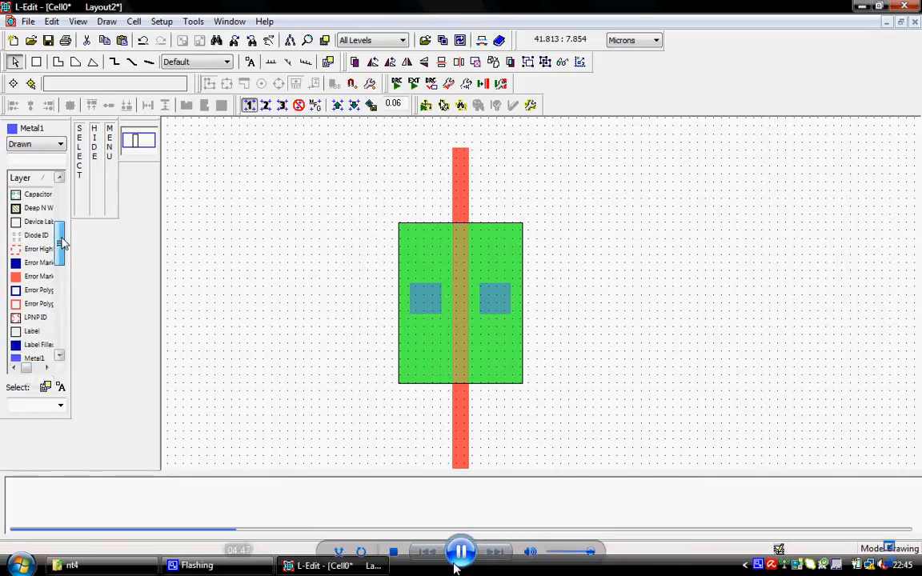
drag(63, 243, 66, 228)
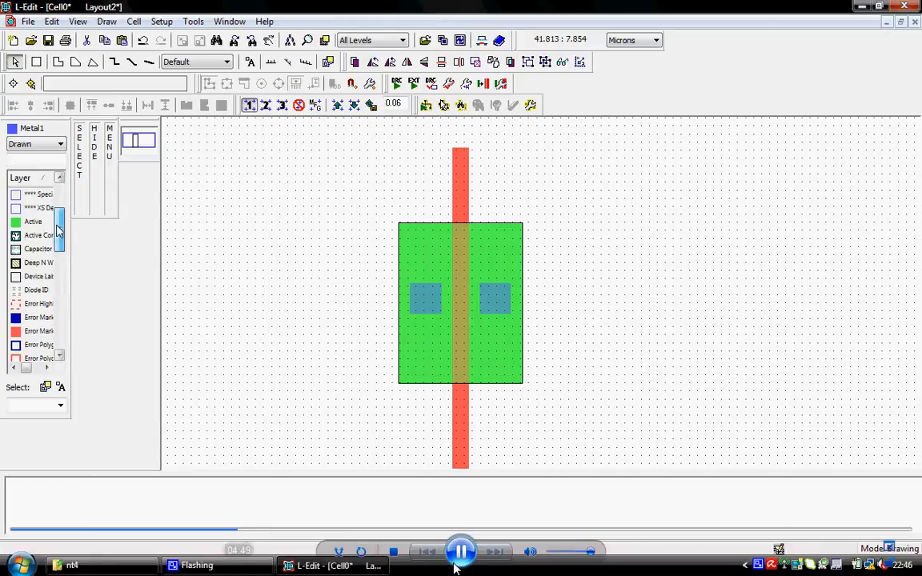
click(42, 235)
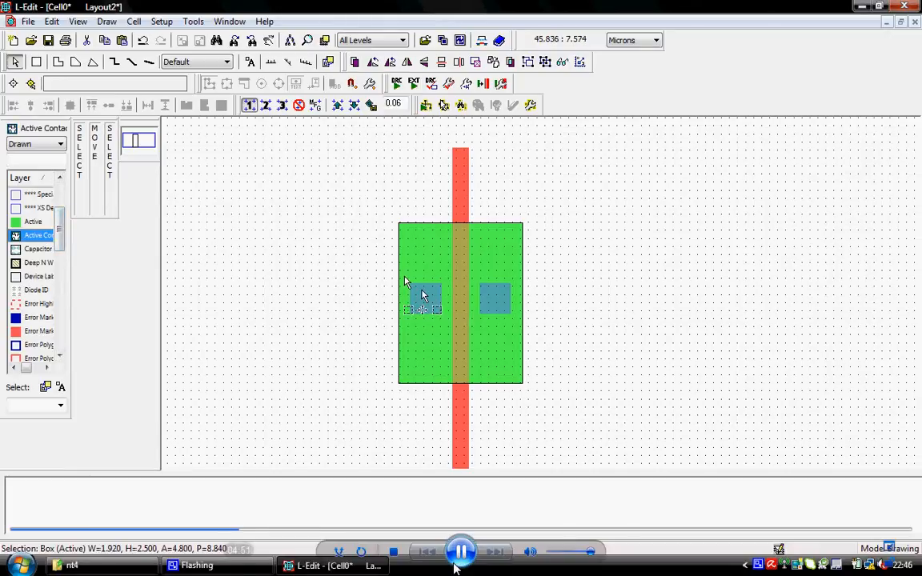
click(35, 63)
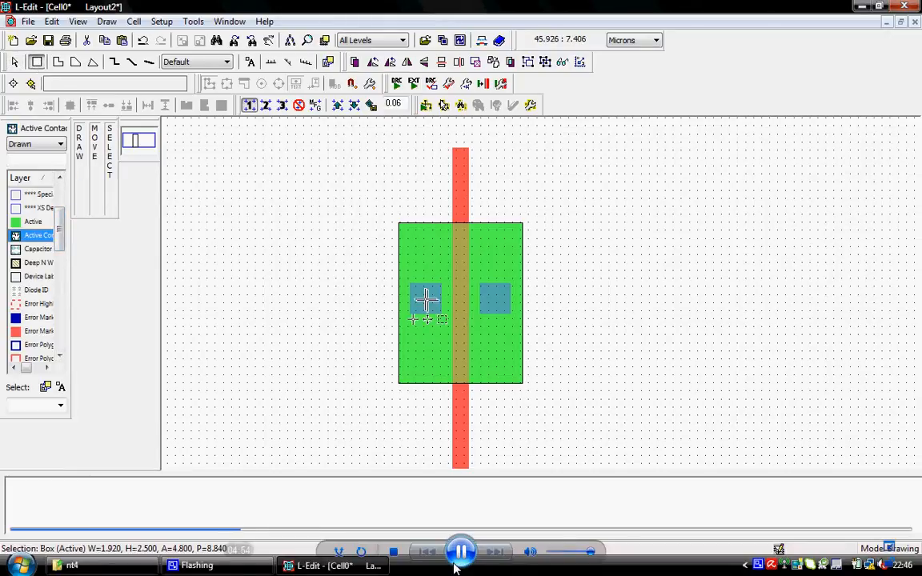
drag(420, 293, 429, 304)
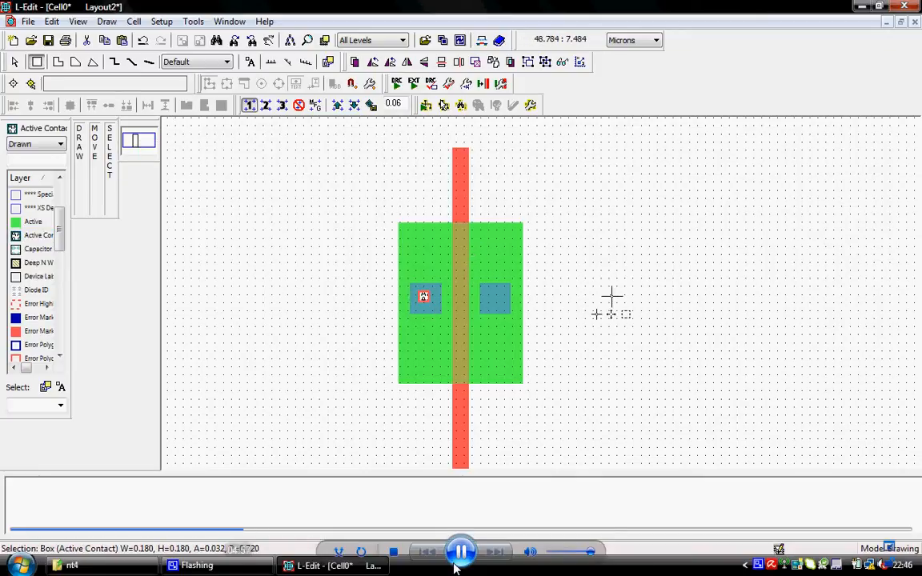
Set the Active Contact box's width and height to 0.240 microns
key(ctrl+e)
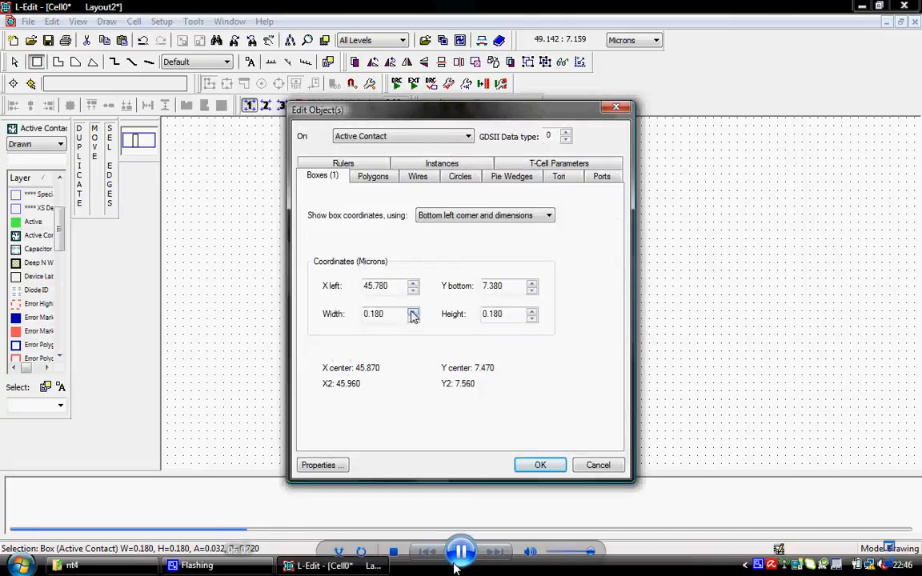
click(411, 310)
click(532, 315)
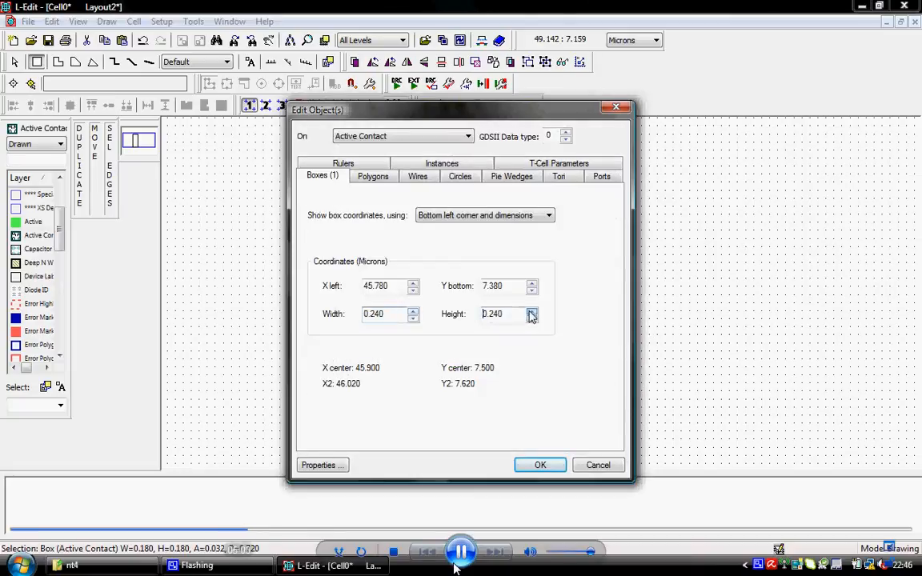
click(540, 465)
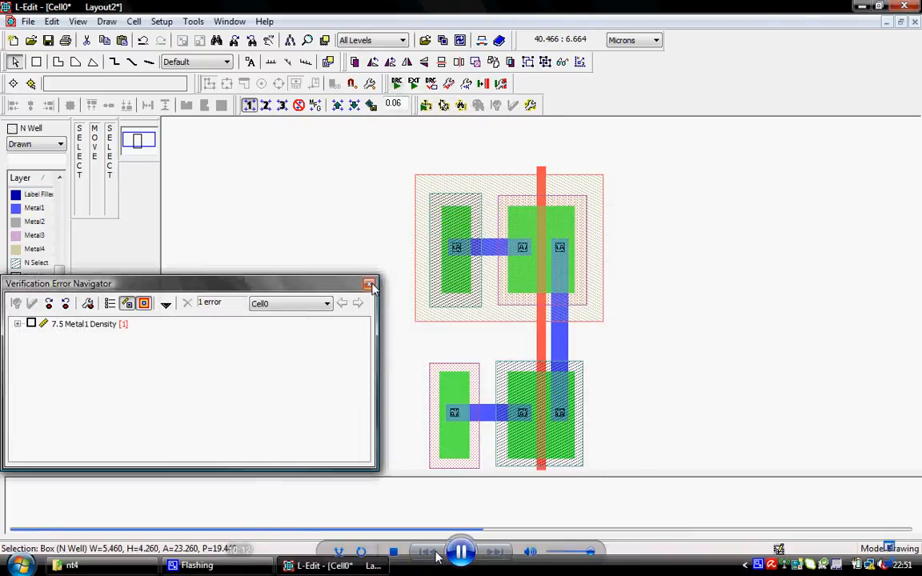
Close the verification error list and add a Metal1 port named vdd, text size 0.360 microns, on the upper-left contact inside the N Well
click(369, 285)
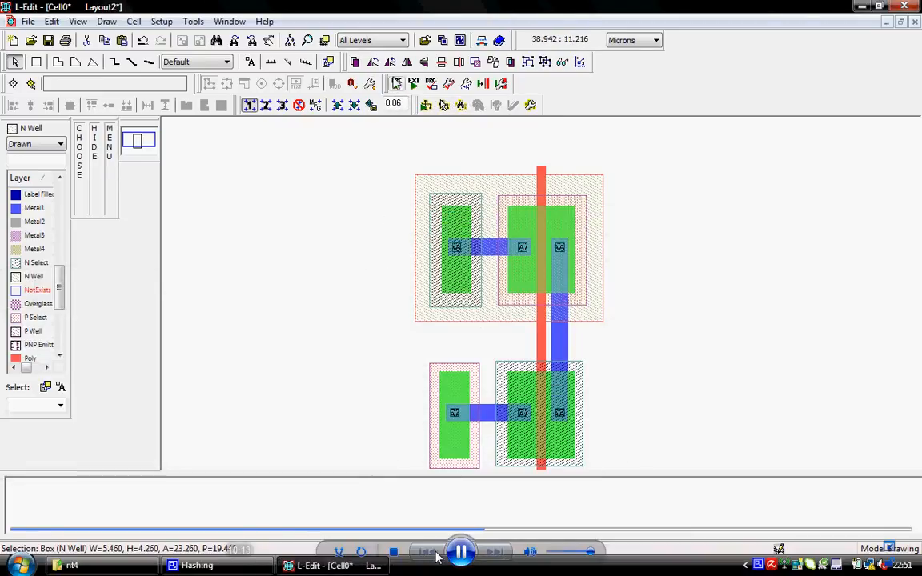
click(251, 66)
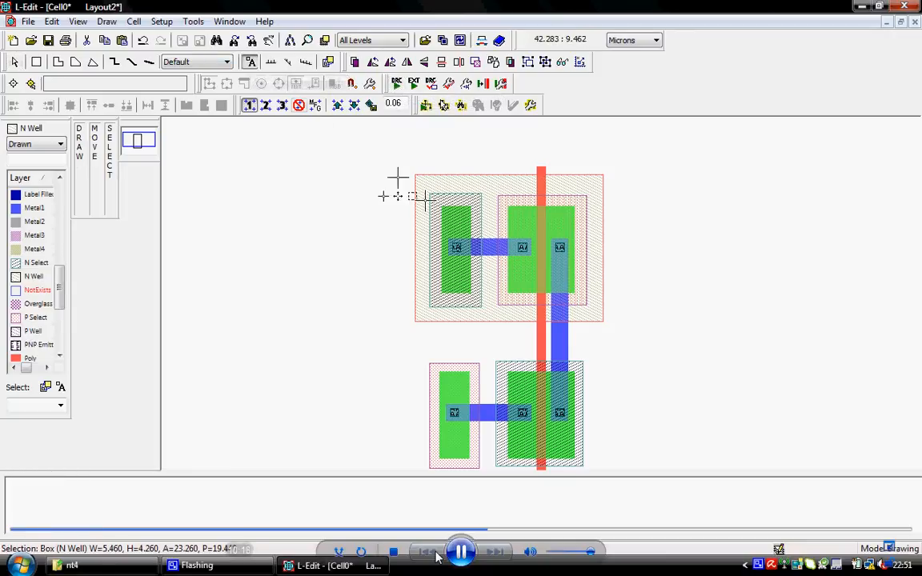
click(463, 245)
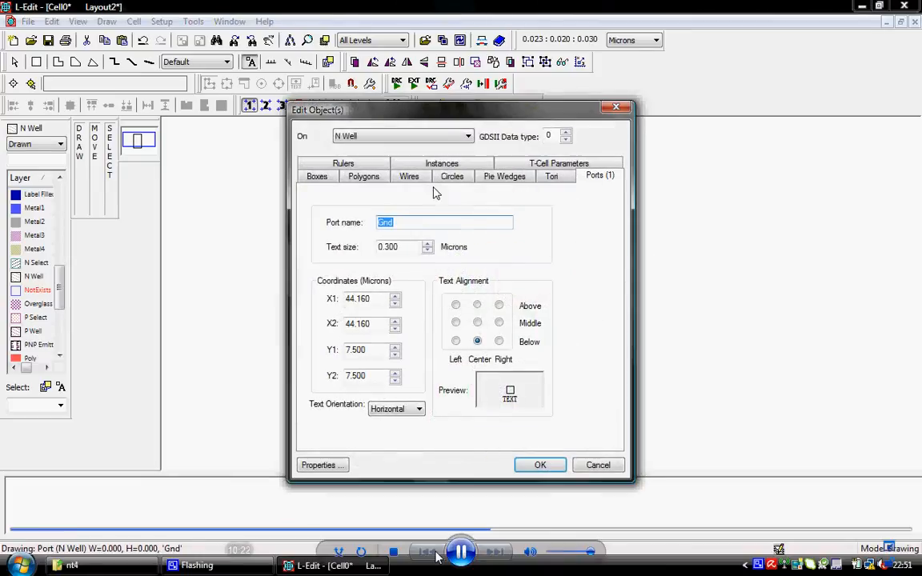
click(416, 138)
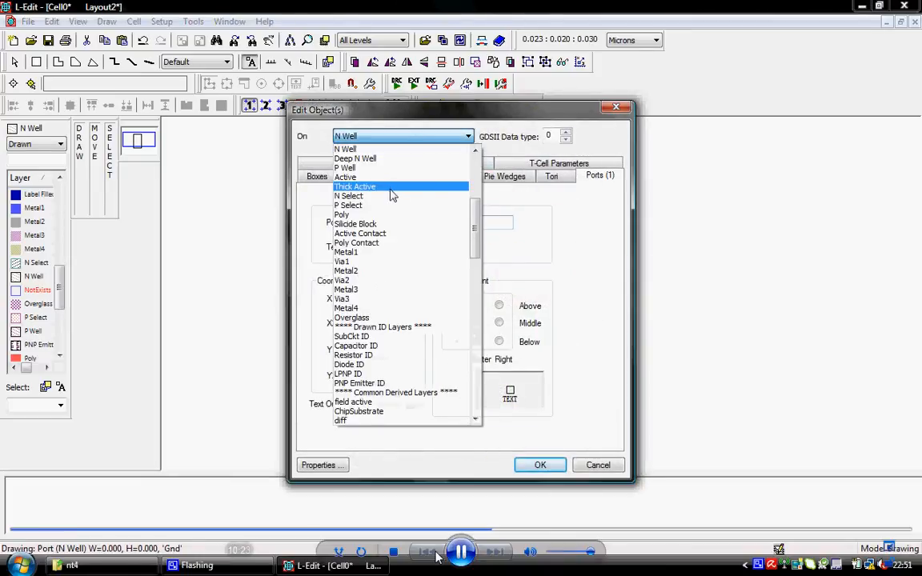
click(366, 253)
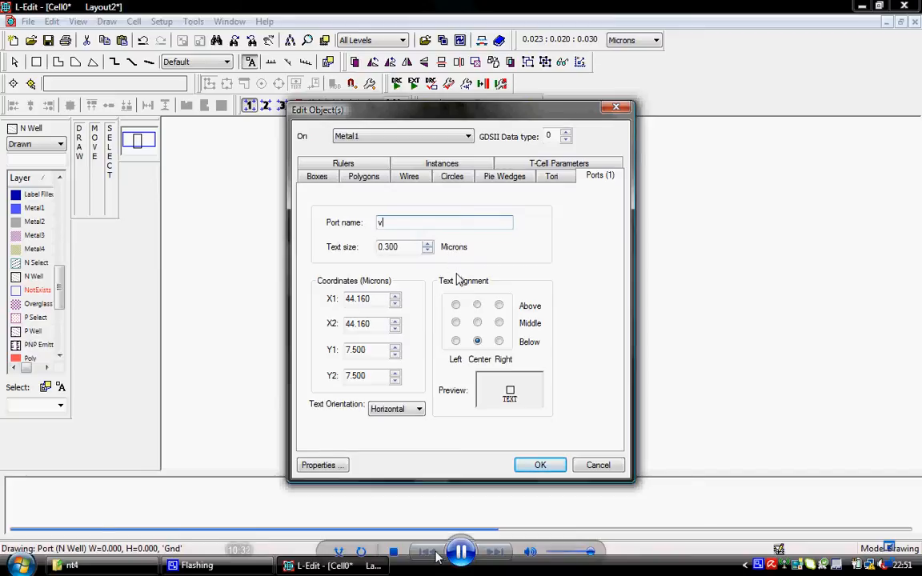
click(428, 244)
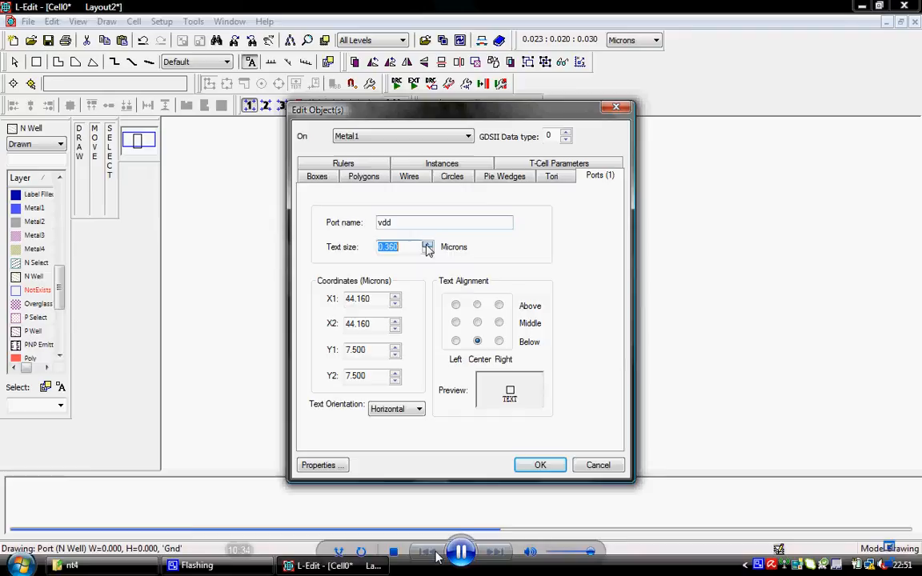
click(540, 465)
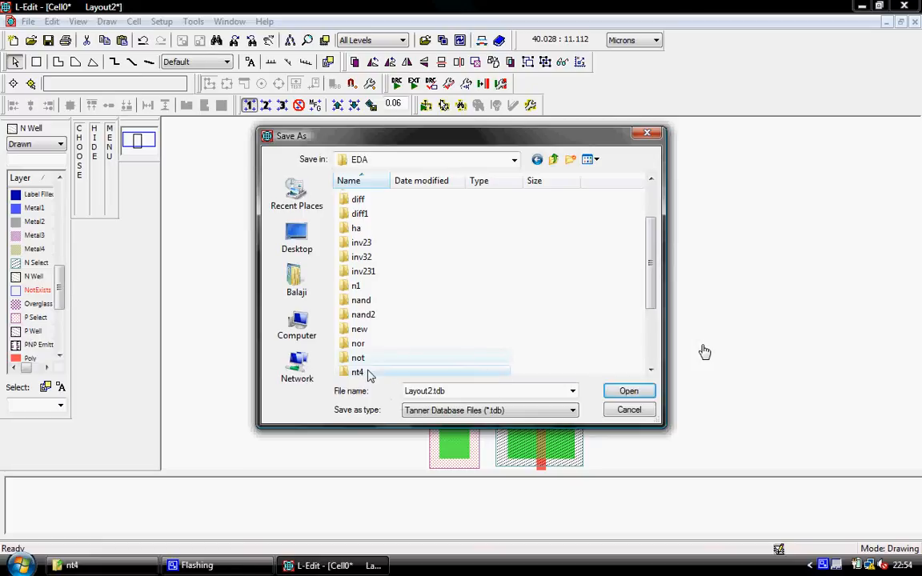
Set the extract definition file to Generic_025.ext and the SPICE extract output file to CellLayout.spc in the nt4 folder
mouse_move(701, 353)
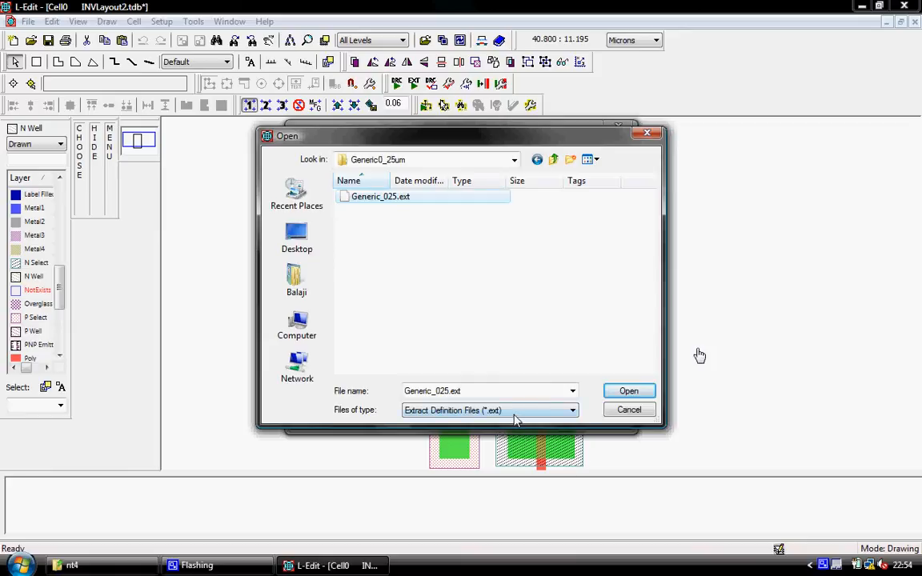
click(627, 391)
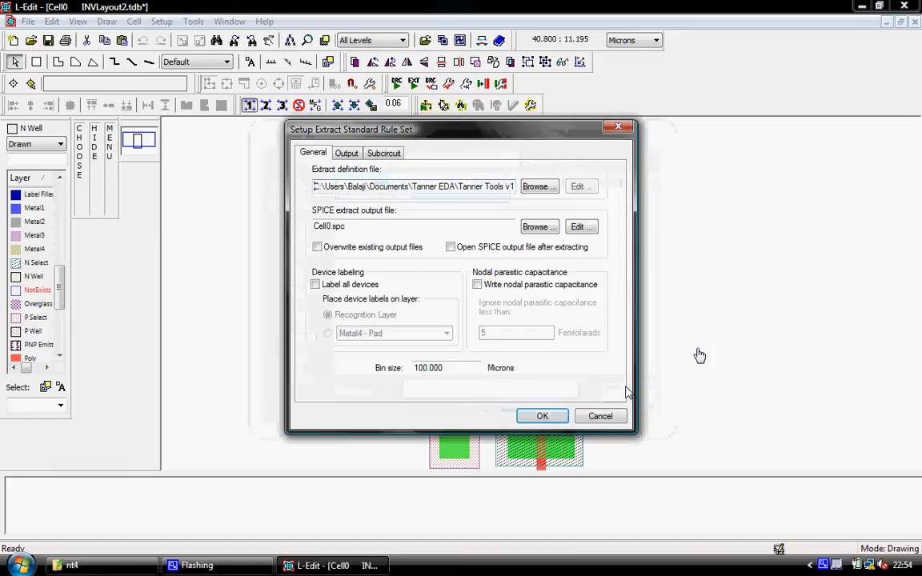
click(536, 228)
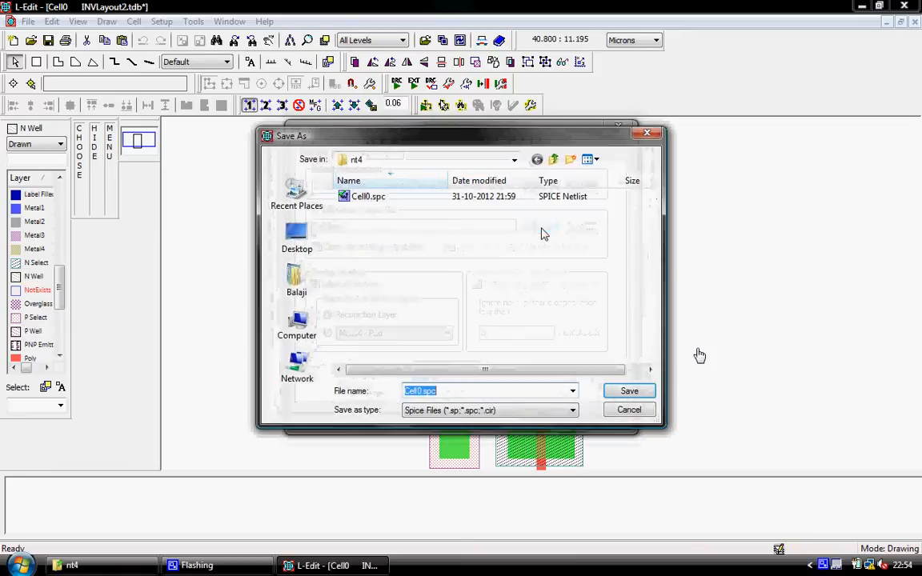
click(418, 392)
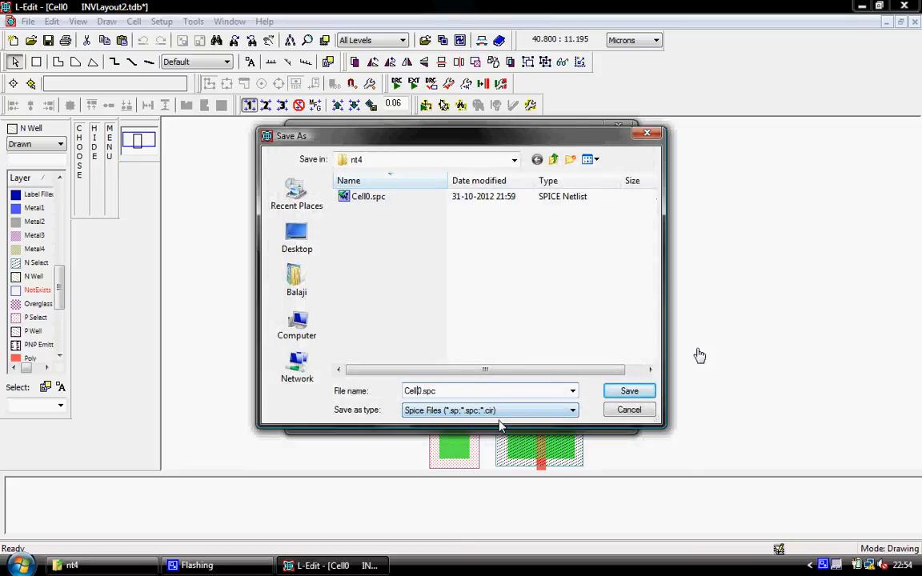
key(Delete)
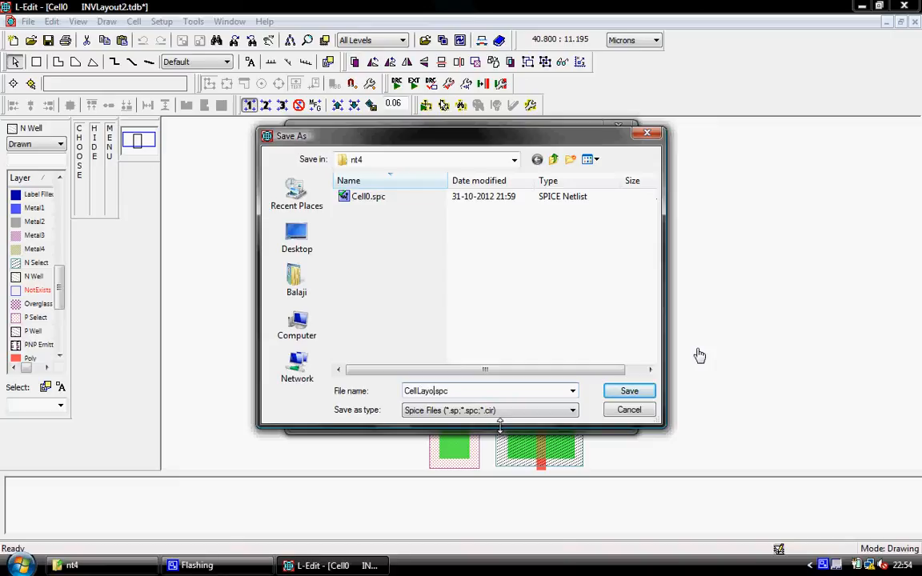
click(629, 390)
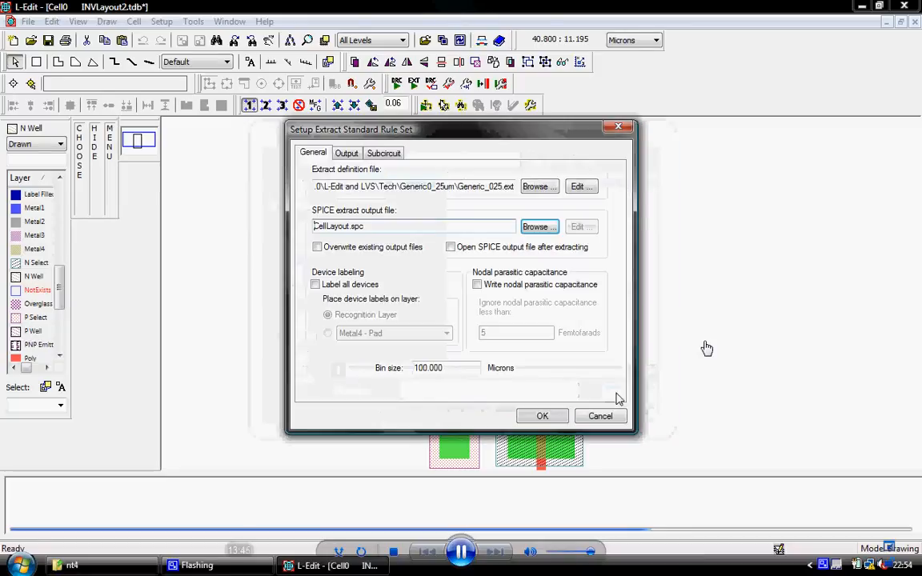
Remove the SPICE include statement .INCLUDE SpecialDevices.md from the extract output settings and apply the setup
click(347, 153)
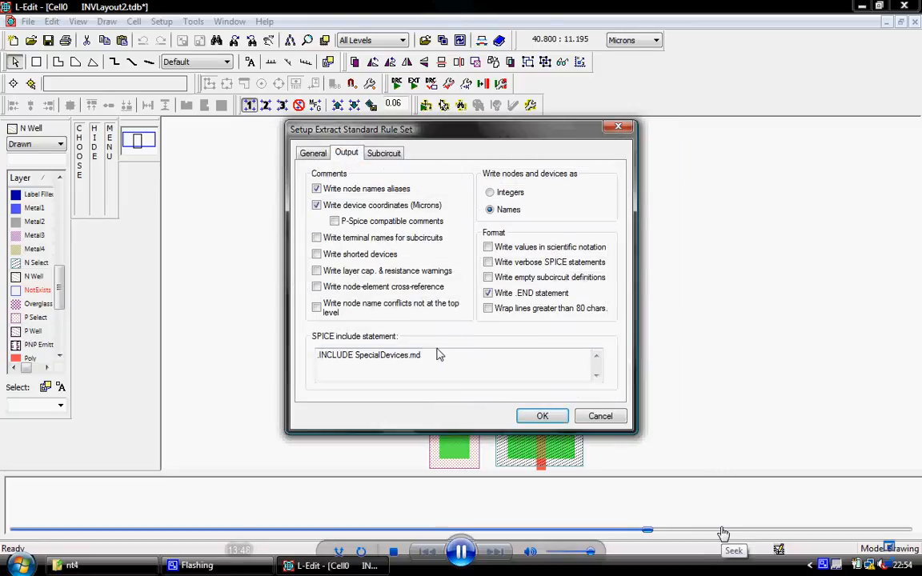
drag(428, 354, 296, 362)
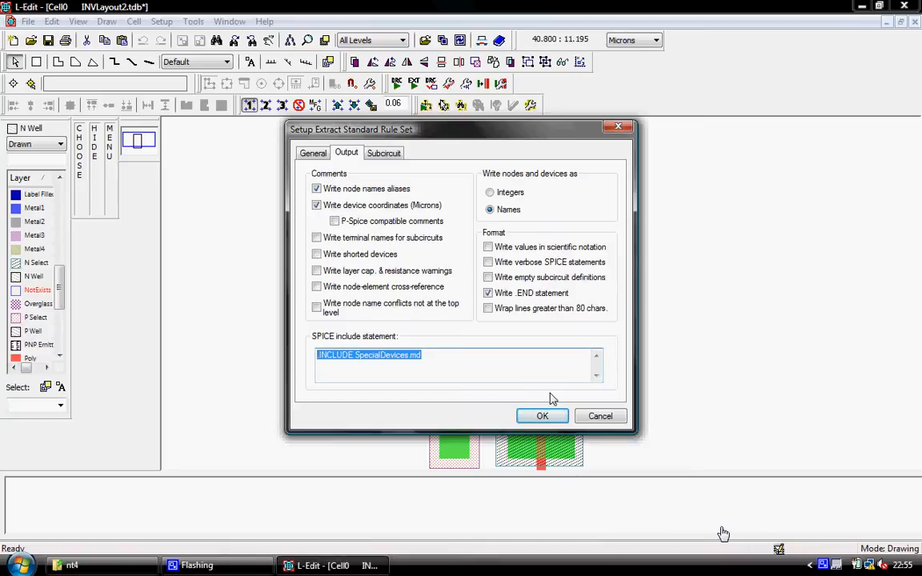
key(Delete)
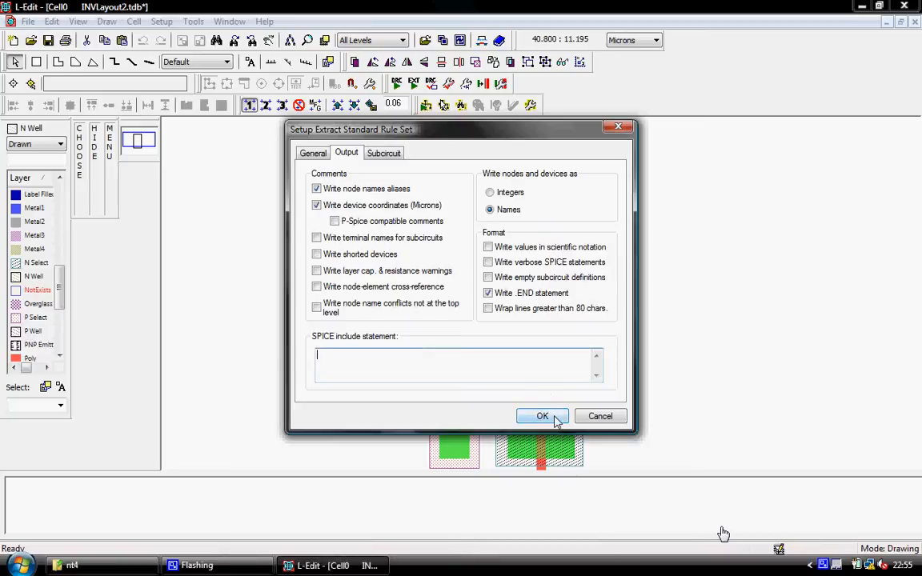
click(542, 416)
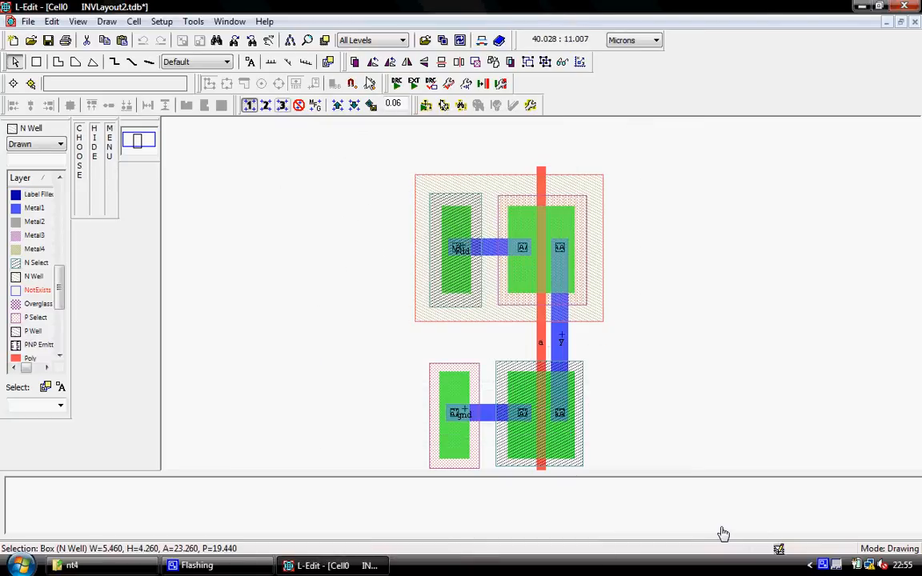
Extract the layout's netlist and open CellLayout.spc from the nt4 folder in a maximized T-Spice document window
click(413, 83)
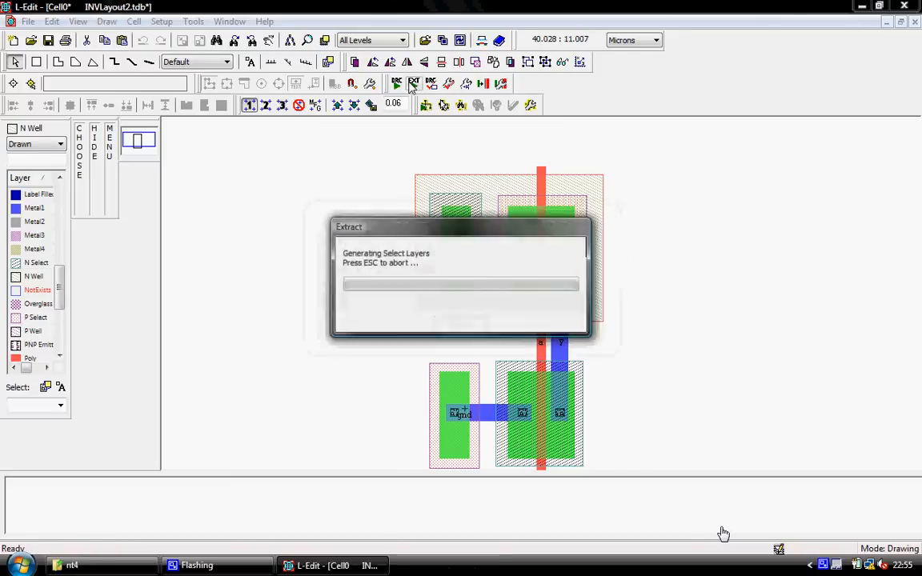
mouse_move(199, 569)
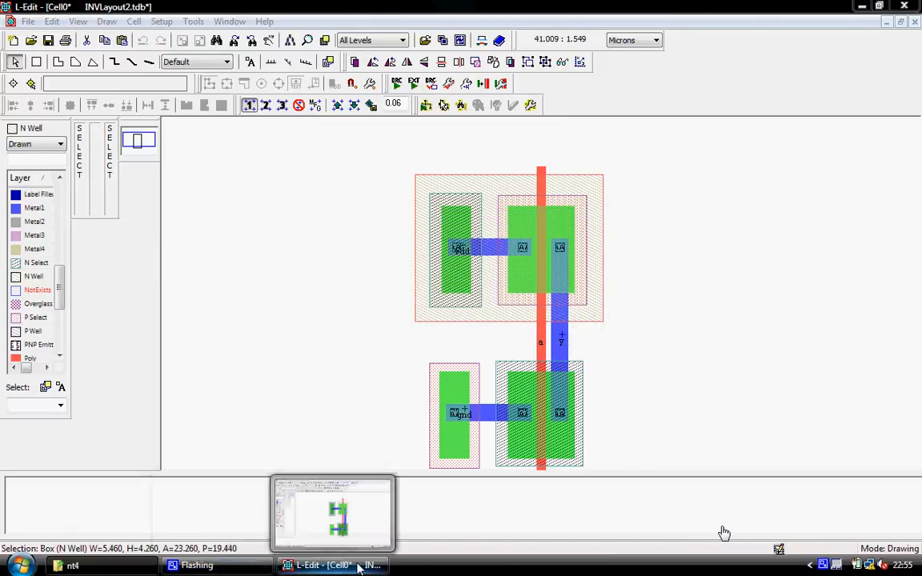
click(108, 566)
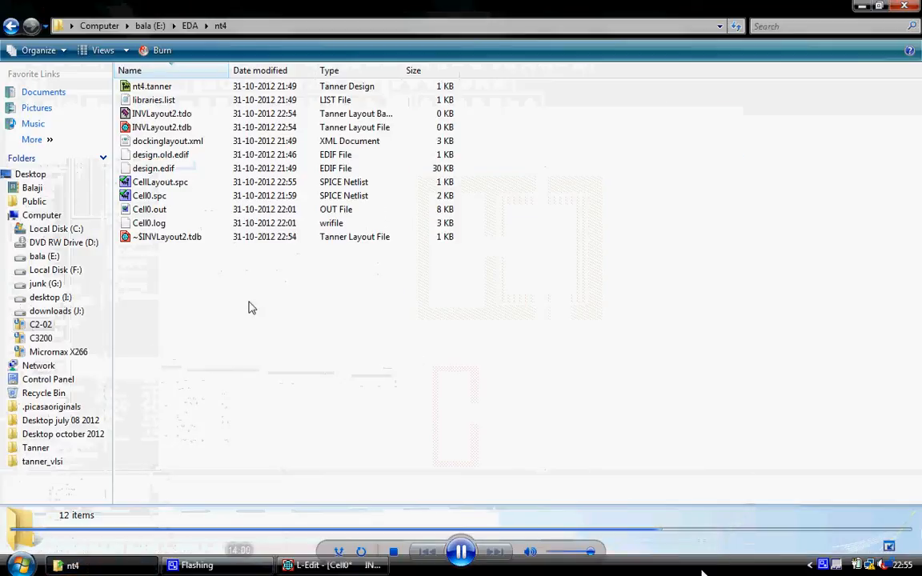
double_click(158, 183)
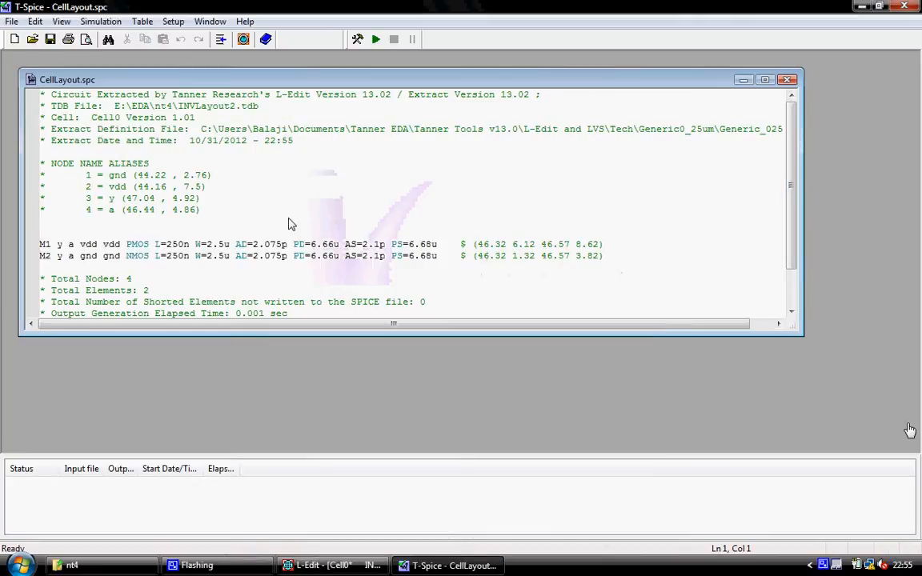
click(765, 79)
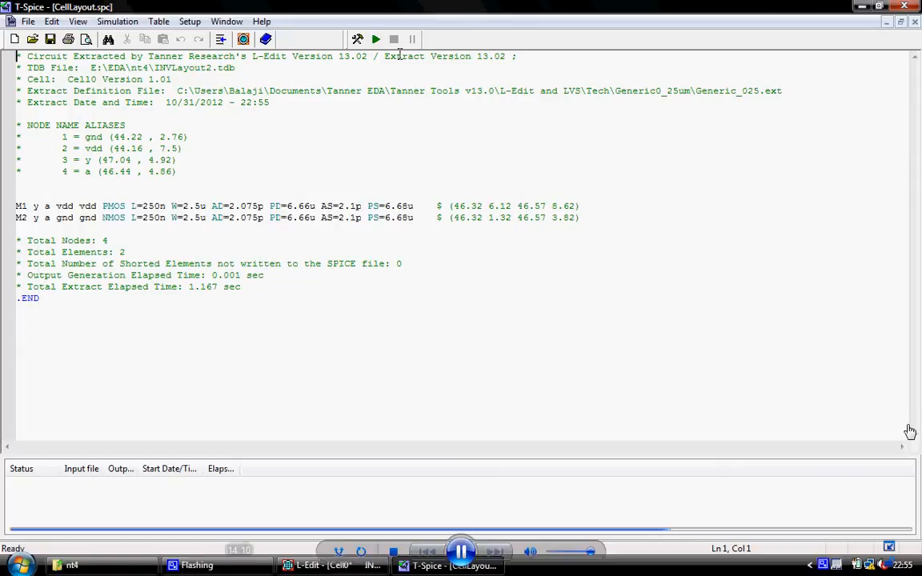
Examine the netlist header comments for the L-Edit version, the source TDB file path, and the extract date and time
drag(250, 56, 368, 56)
click(350, 78)
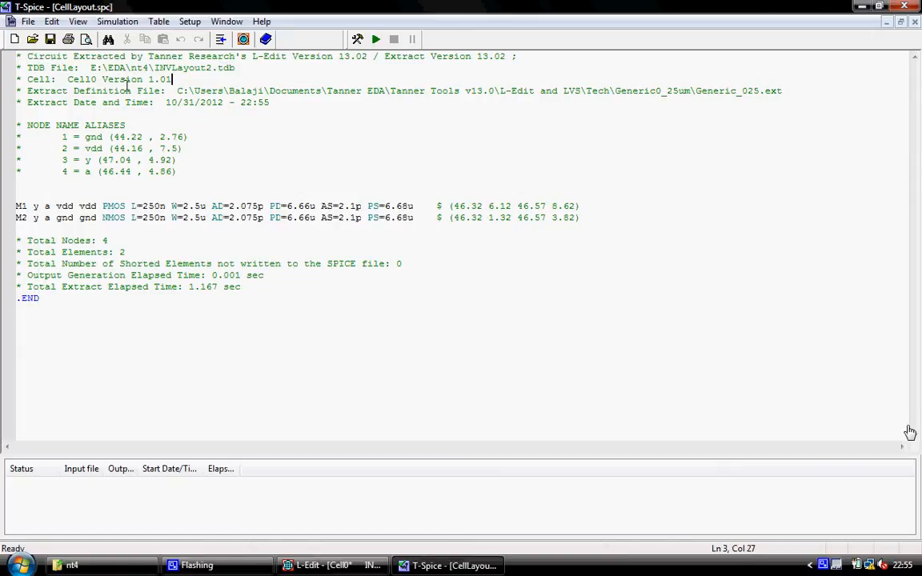
drag(91, 68, 231, 69)
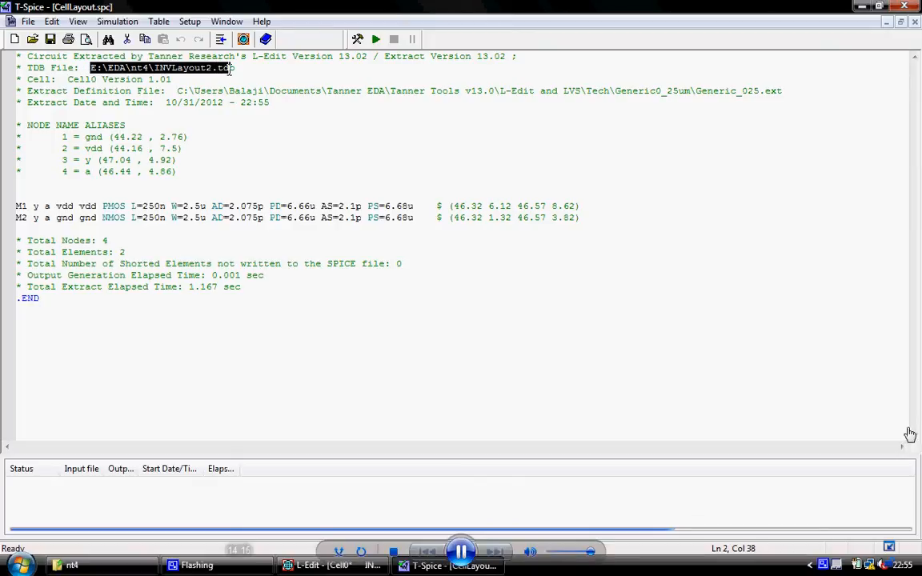
click(160, 77)
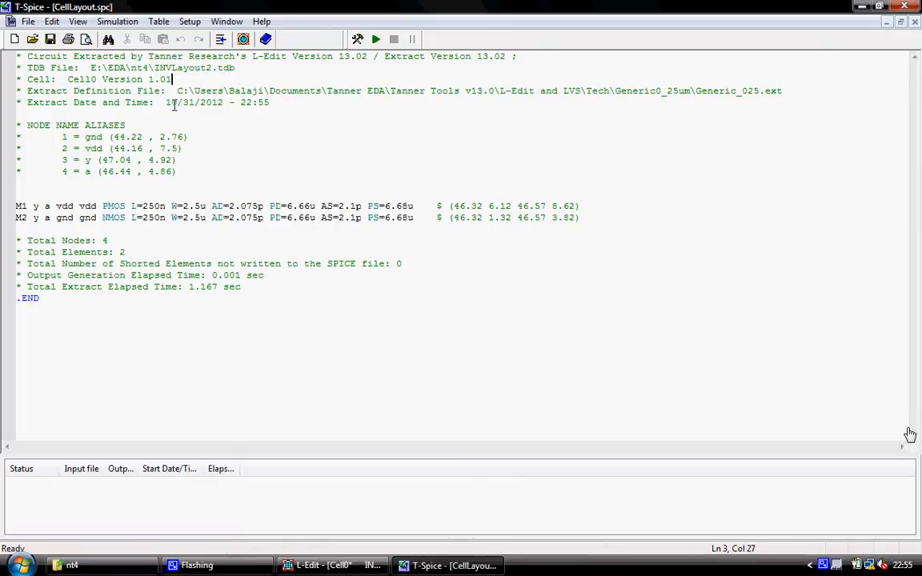
drag(166, 102, 291, 99)
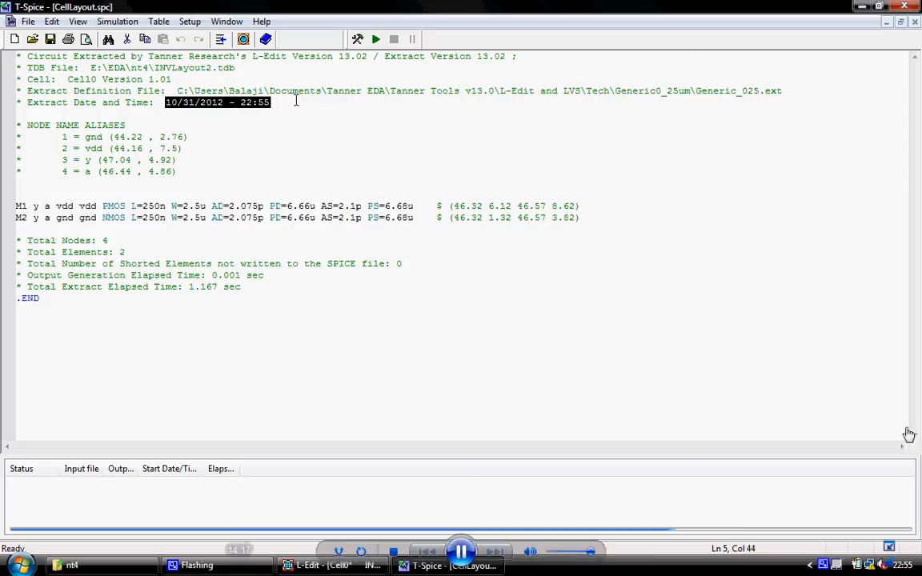
click(295, 125)
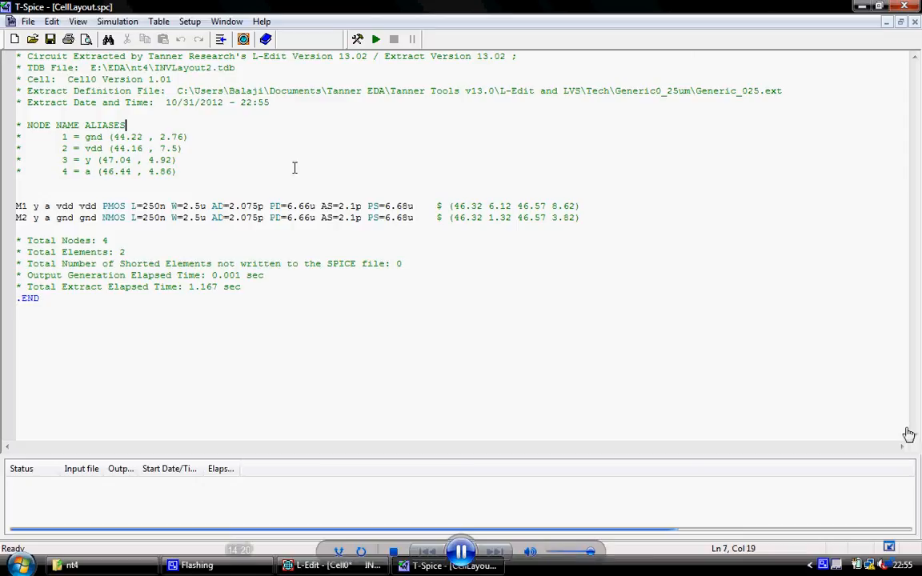
Examine the node connections of transistors M1 and M2 in the extracted netlist, dismissing the antivirus advertisement
double_click(36, 206)
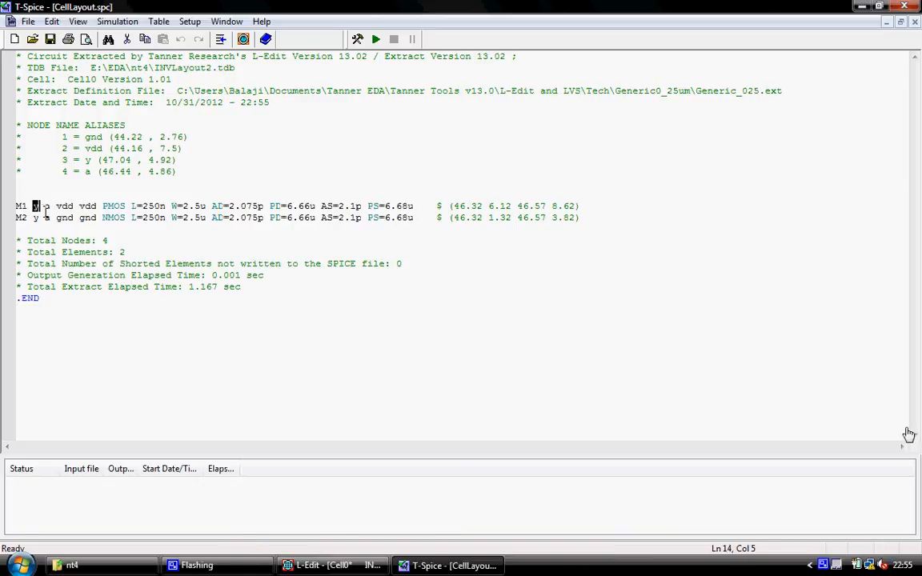
double_click(47, 206)
double_click(64, 206)
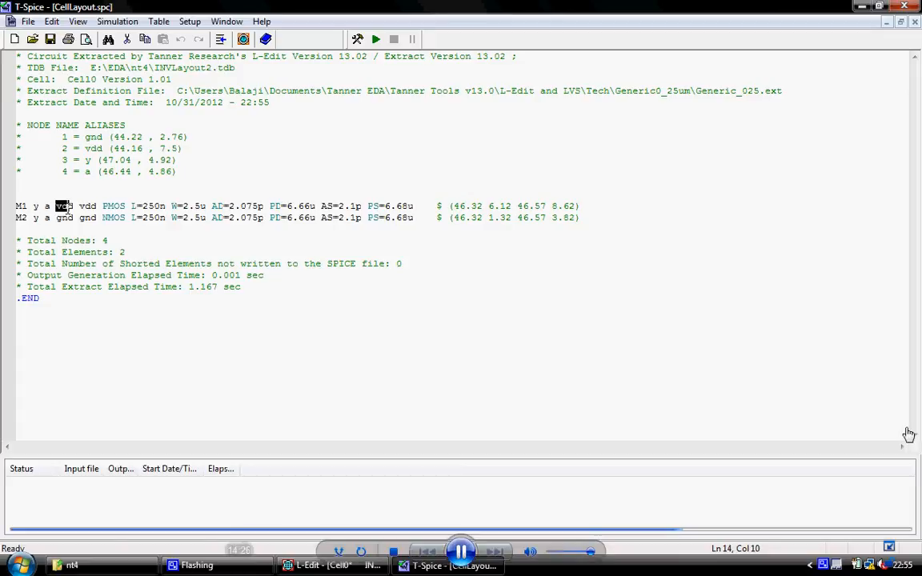
mouse_move(68, 208)
mouse_down()
mouse_move(96, 210)
mouse_move(73, 220)
mouse_up()
click(78, 207)
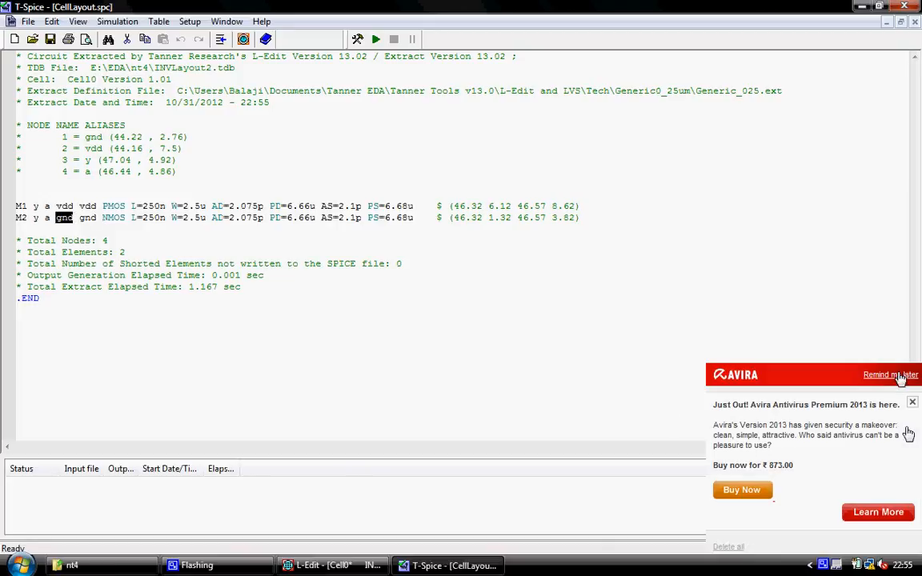
click(912, 404)
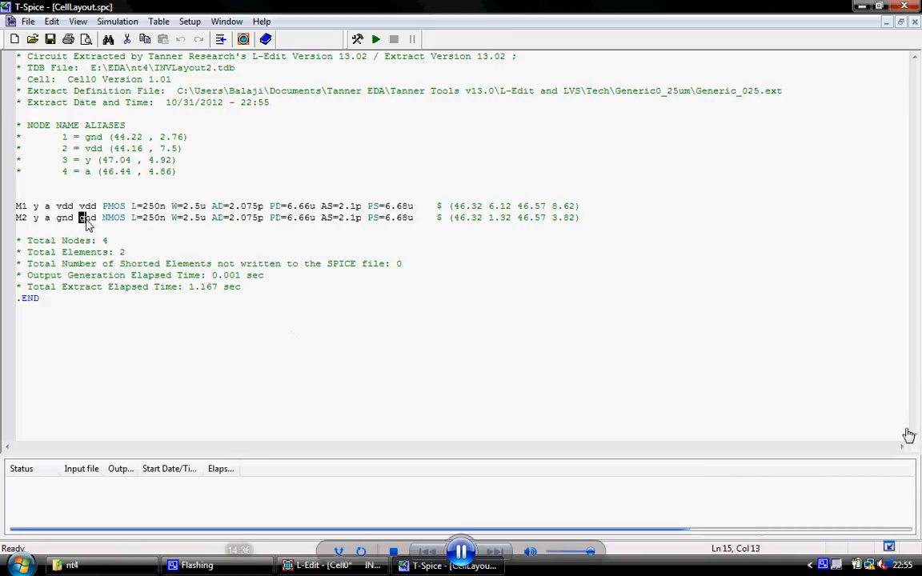
double_click(86, 217)
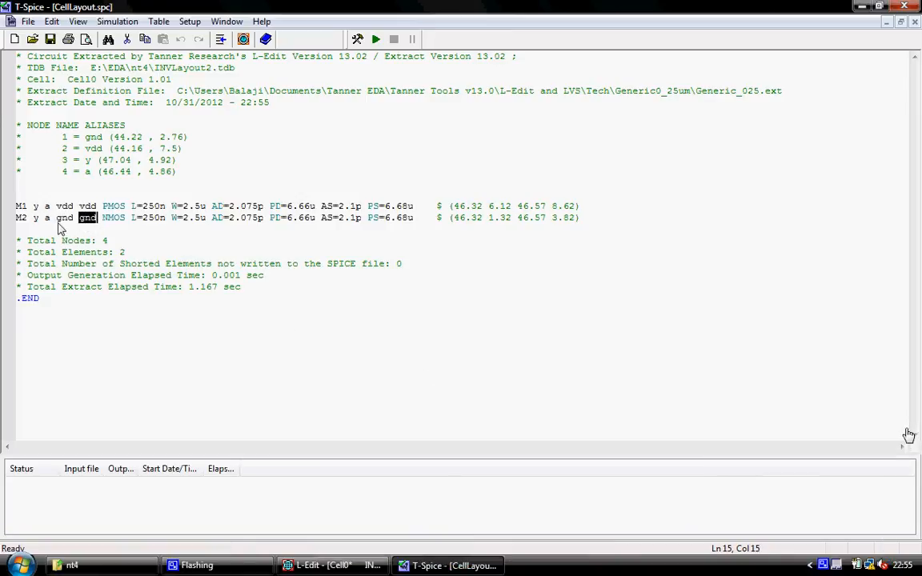
drag(56, 218, 74, 218)
Add a blank line before .END and insert a transient analysis command there with maximum time 10n and simulation time 100n
click(275, 292)
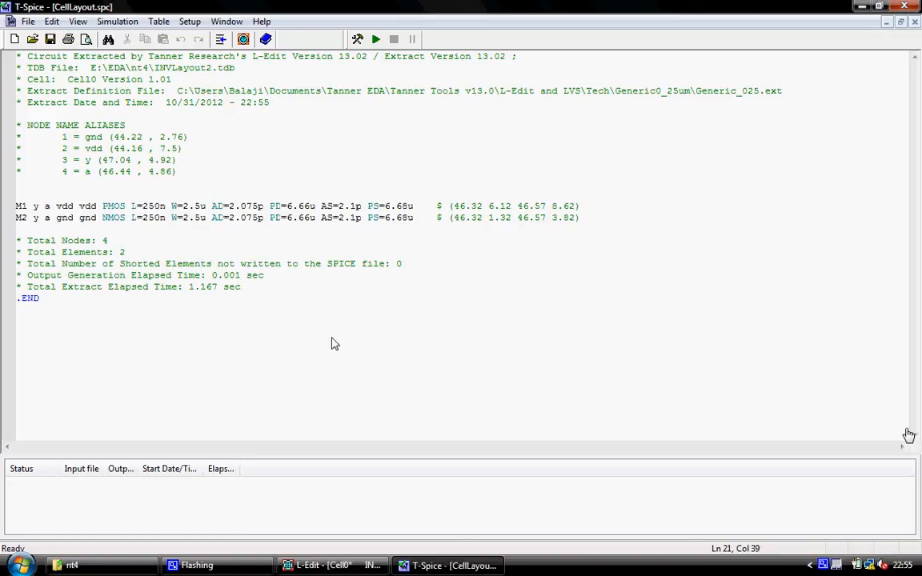
key(Return)
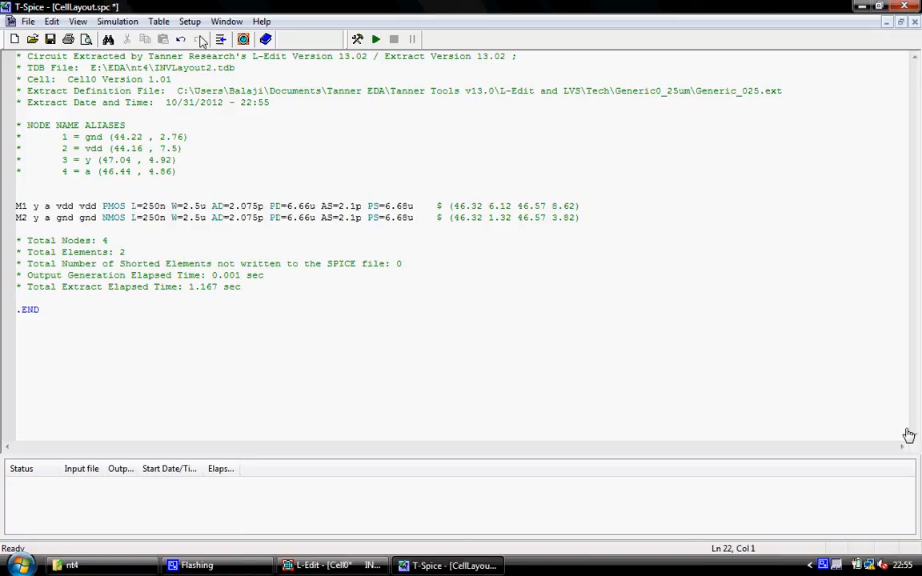
click(220, 38)
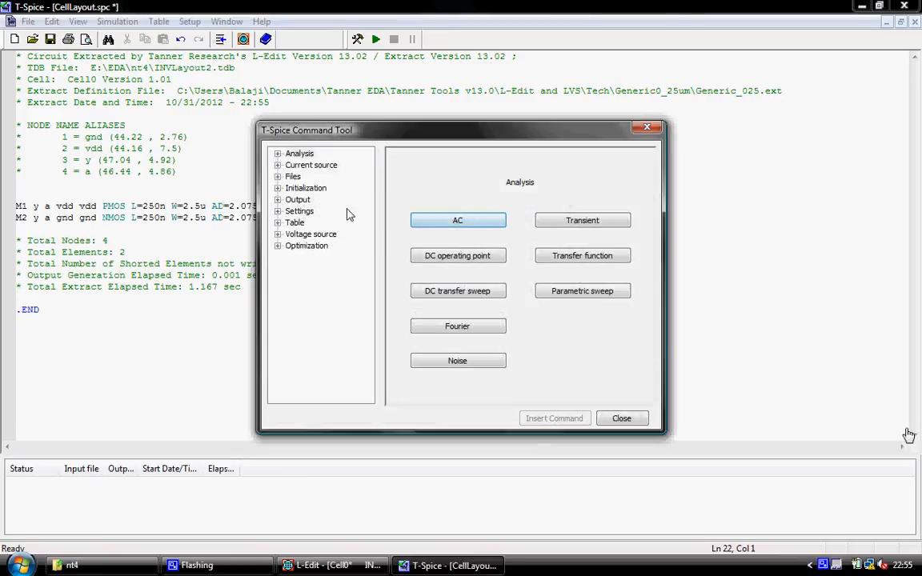
click(301, 154)
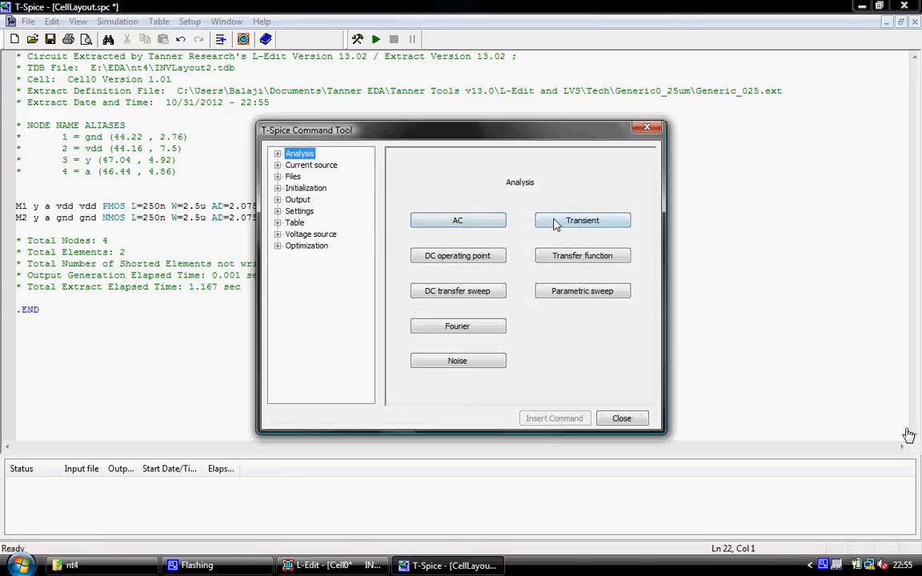
click(554, 223)
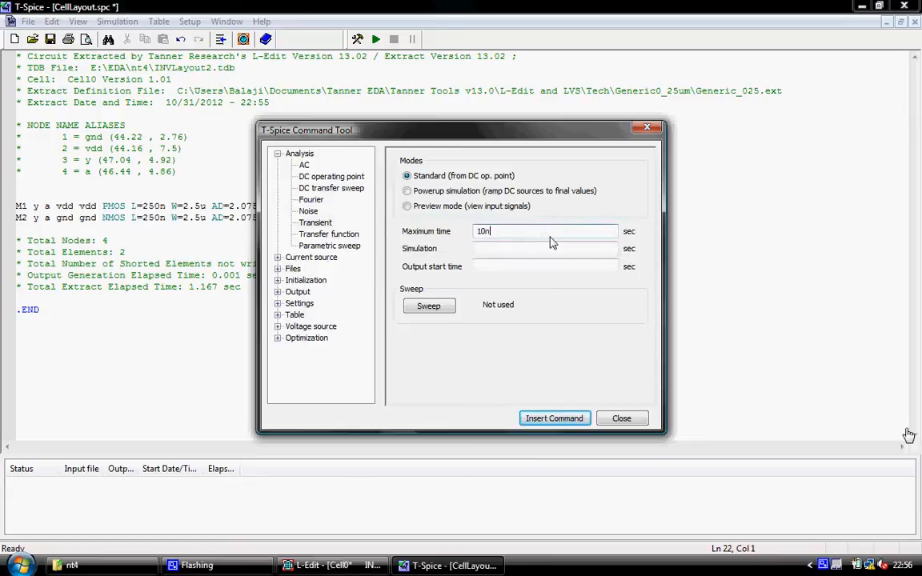
click(530, 249)
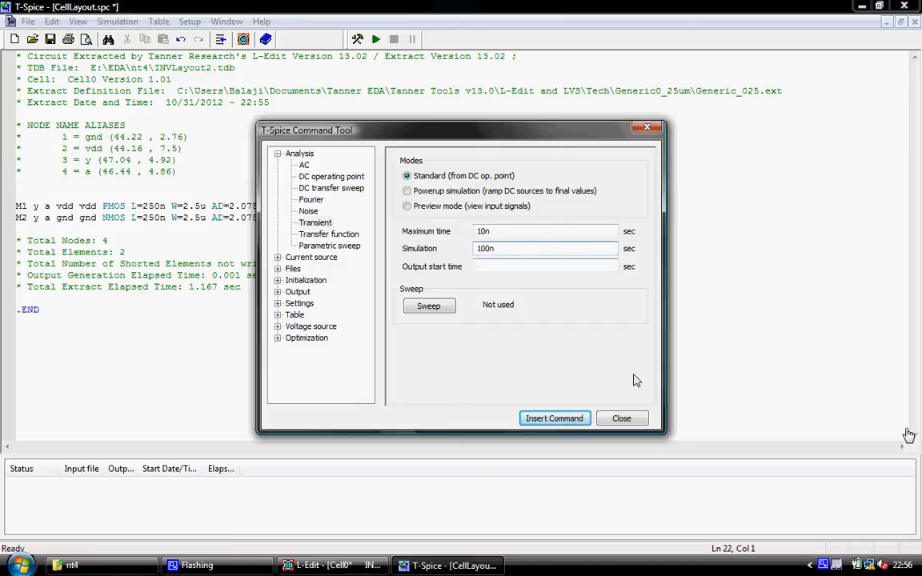
click(556, 418)
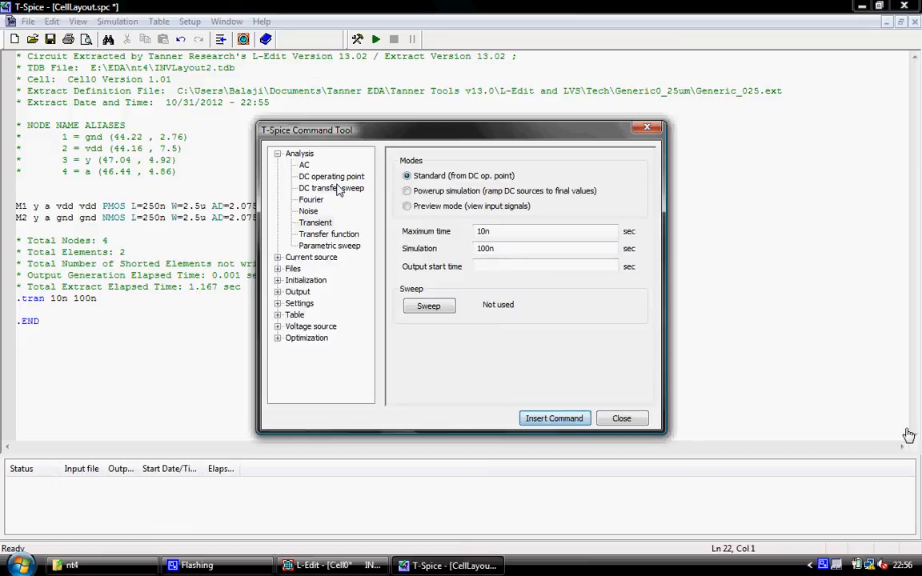
Set up a DC transfer analysis whose first sweep is linear, with Source as the parameter type and v1 as the source name
click(338, 188)
click(416, 181)
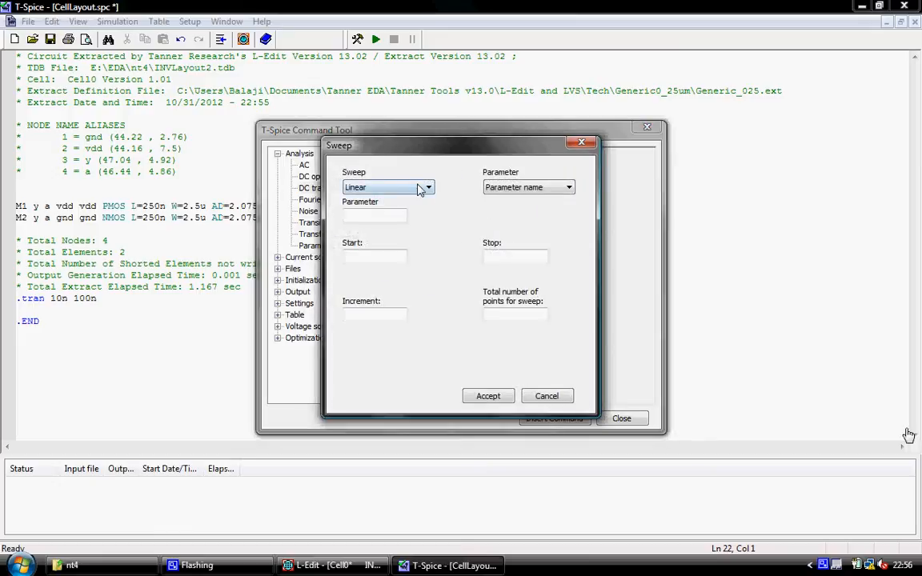
click(560, 187)
click(512, 230)
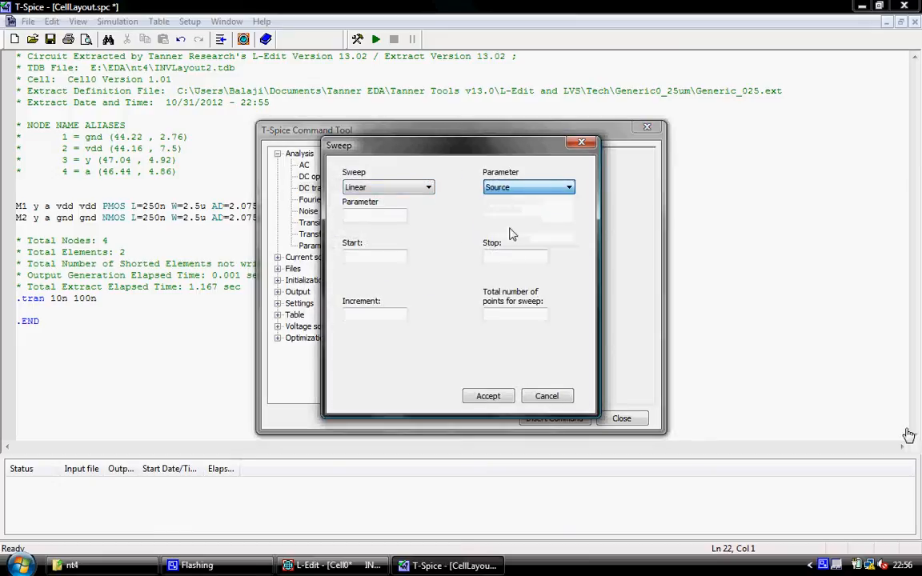
click(381, 216)
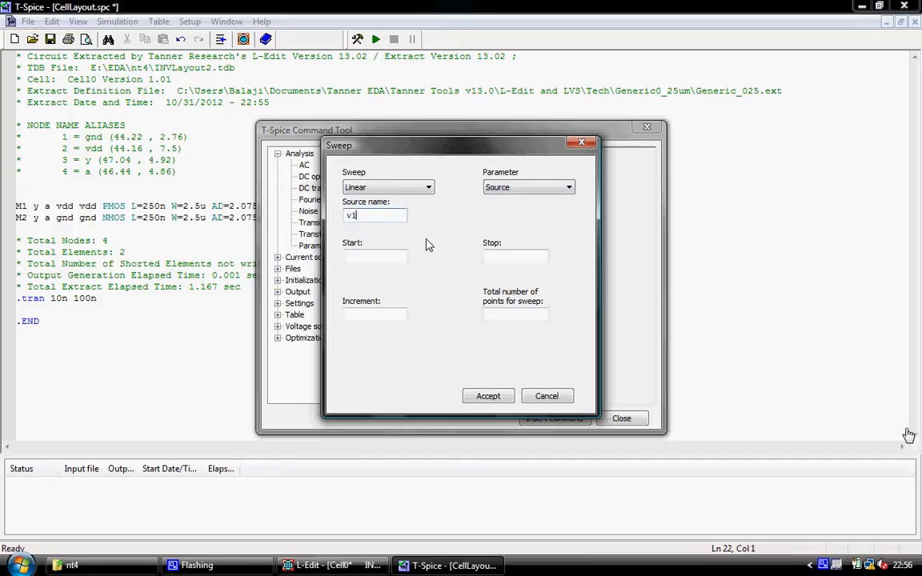
text(v1)
Set the v1 sweep to start at 0, stop at 5 and increment by .1, and insert the DC command into the netlist
click(394, 257)
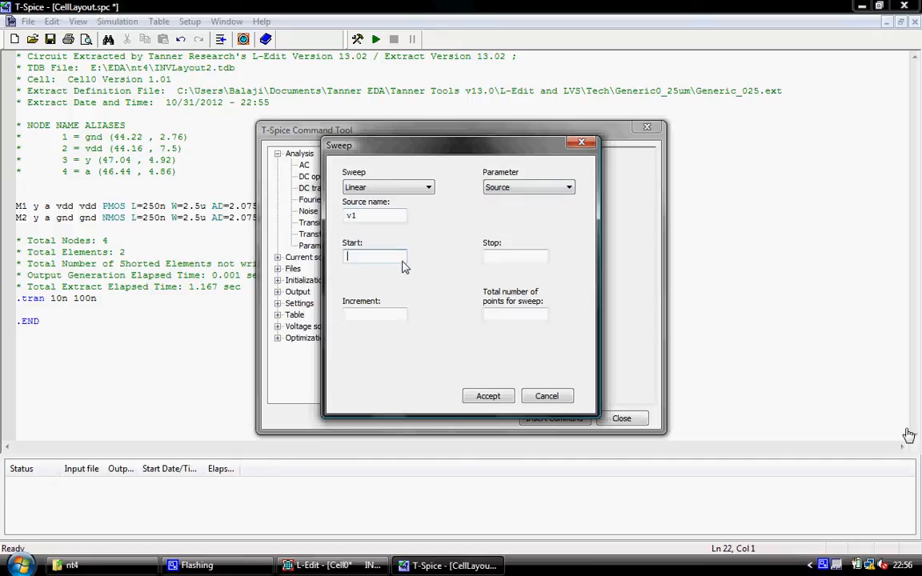
key(Tab)
text(5)
key(Tab)
text(.)
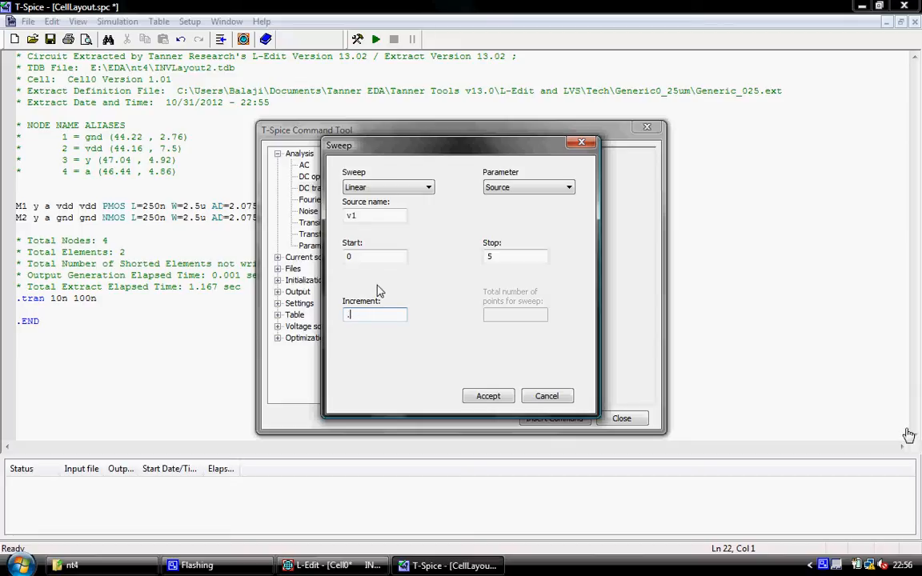
click(488, 396)
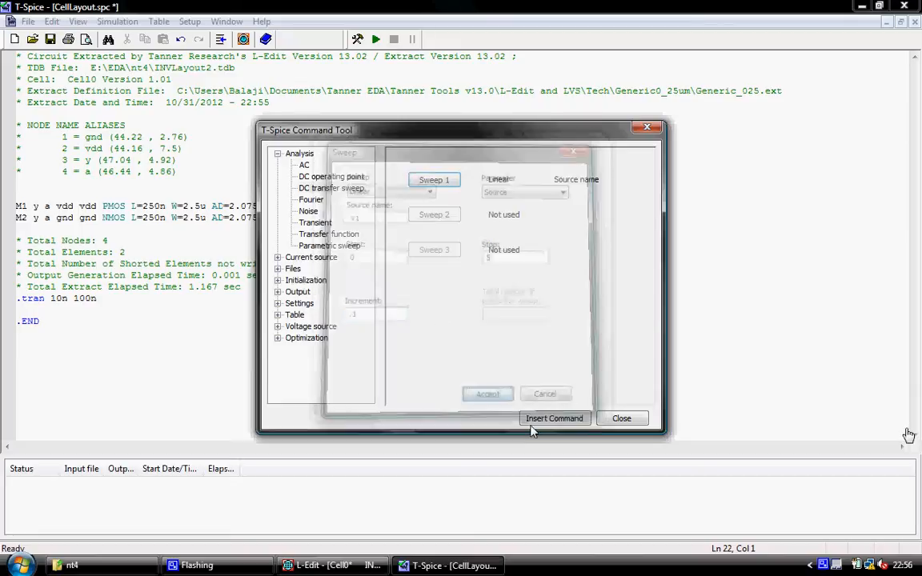
click(548, 418)
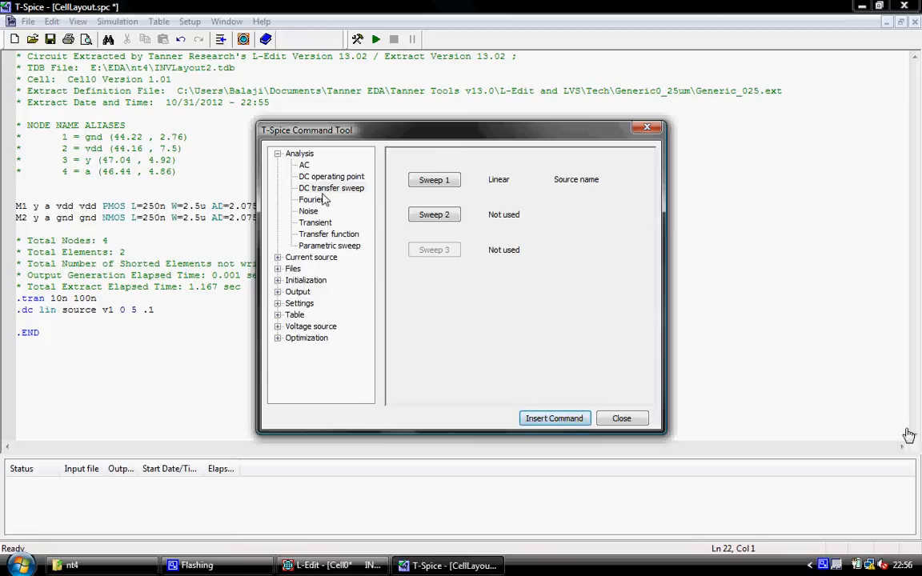
Choose Generic_025.lib from the Models folder of the Tanner Tools v13.0 Libraries in Documents as the library file for a library command
click(277, 155)
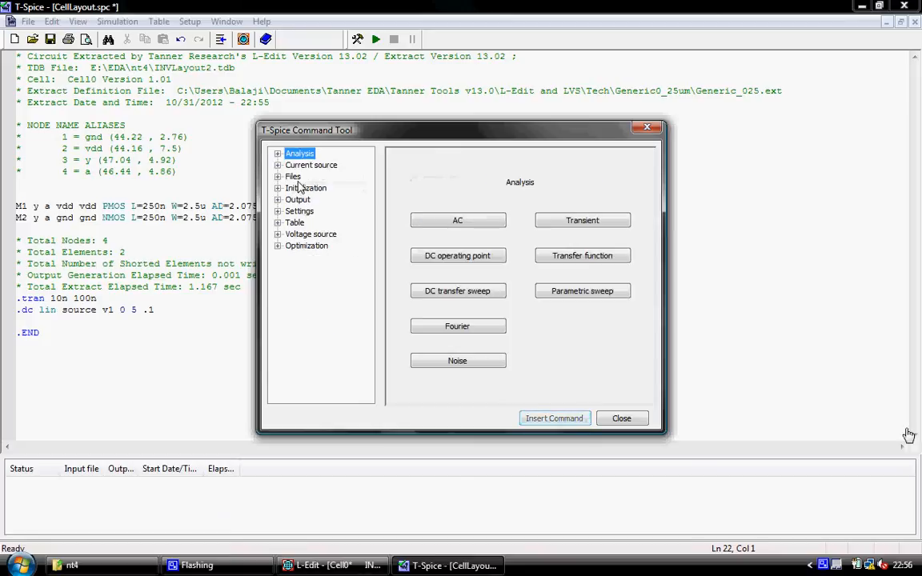
click(294, 177)
click(461, 256)
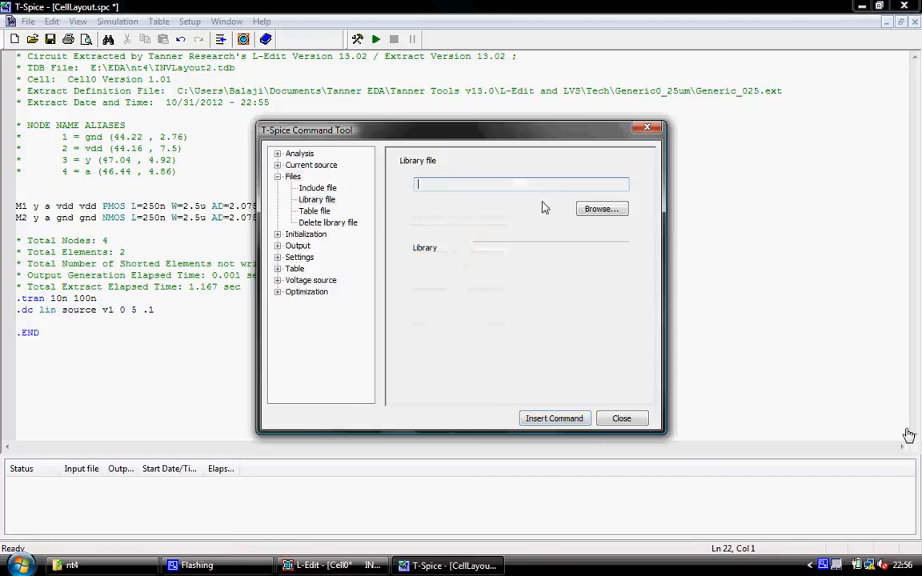
click(590, 213)
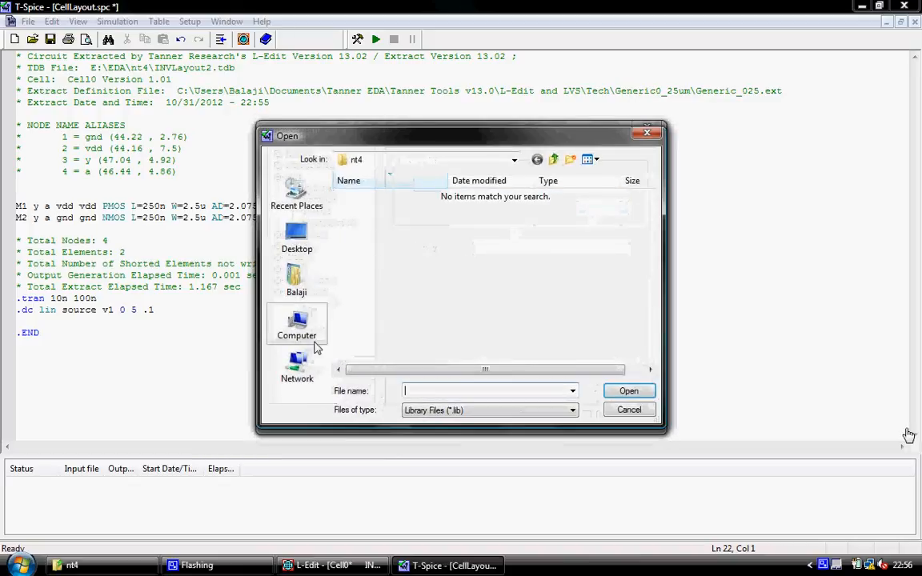
click(296, 276)
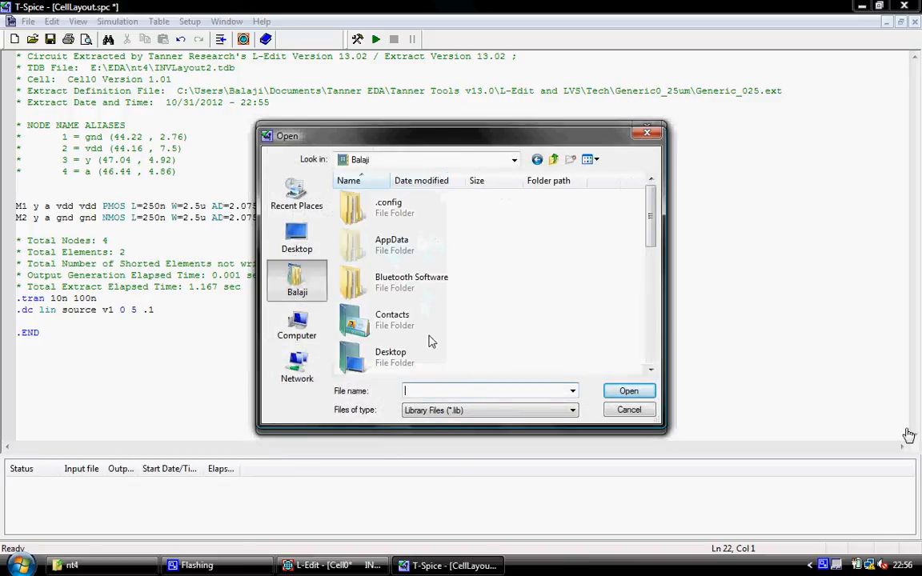
scroll(472, 337, down, 1)
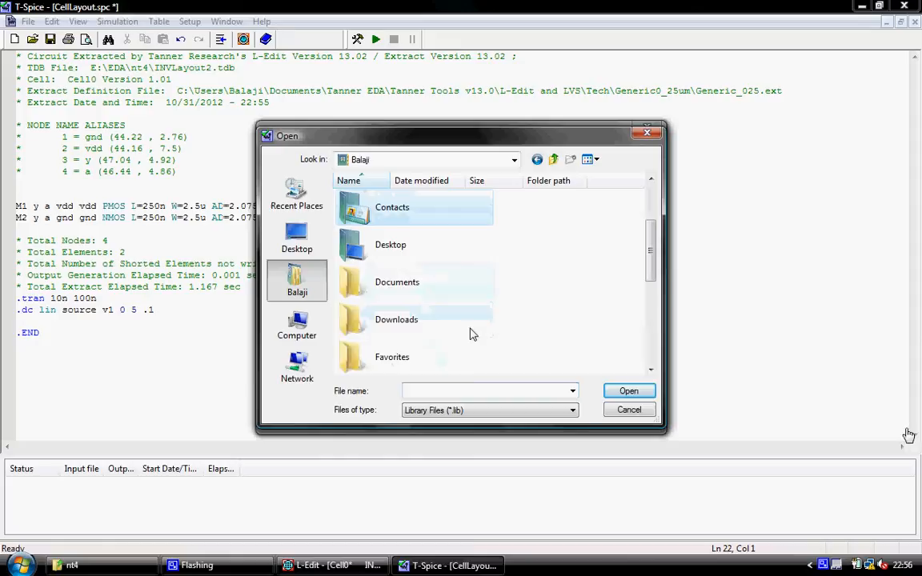
double_click(426, 282)
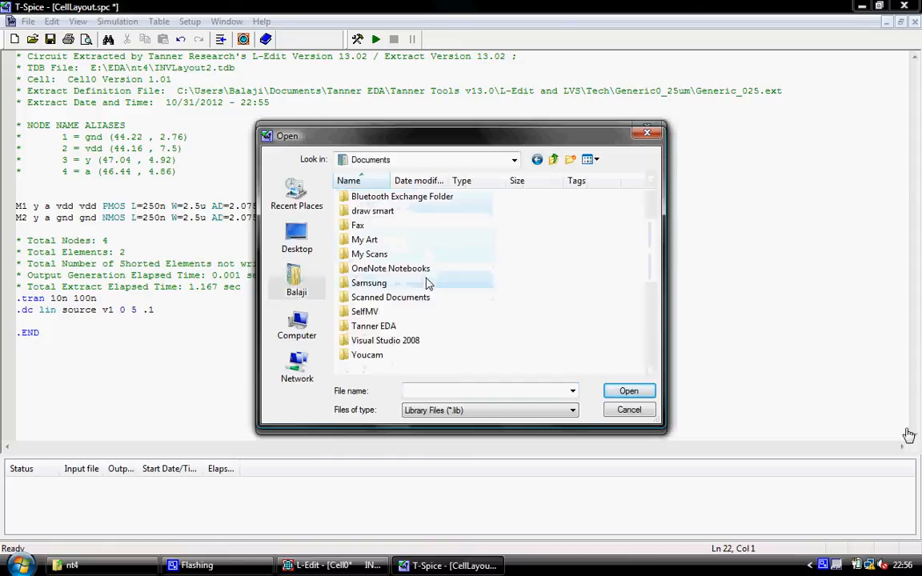
double_click(404, 326)
double_click(385, 200)
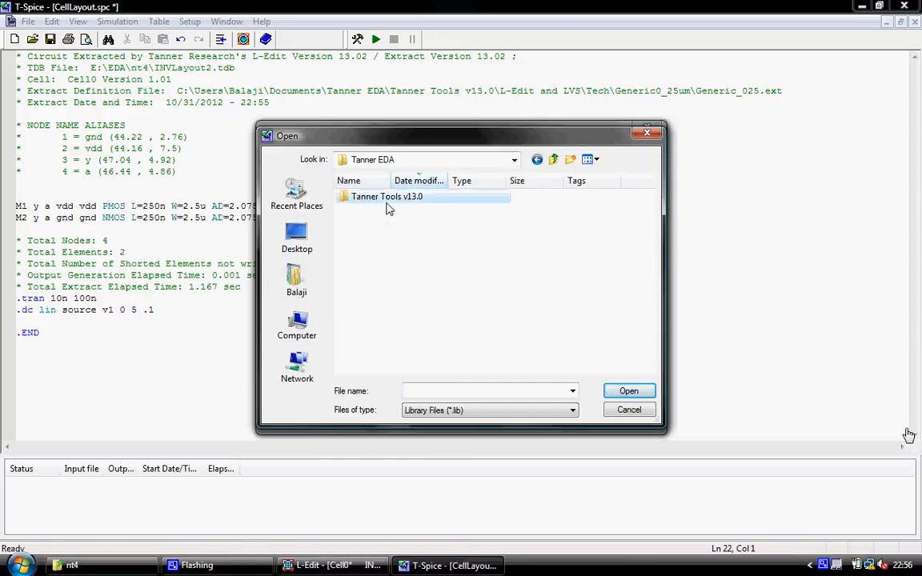
double_click(381, 212)
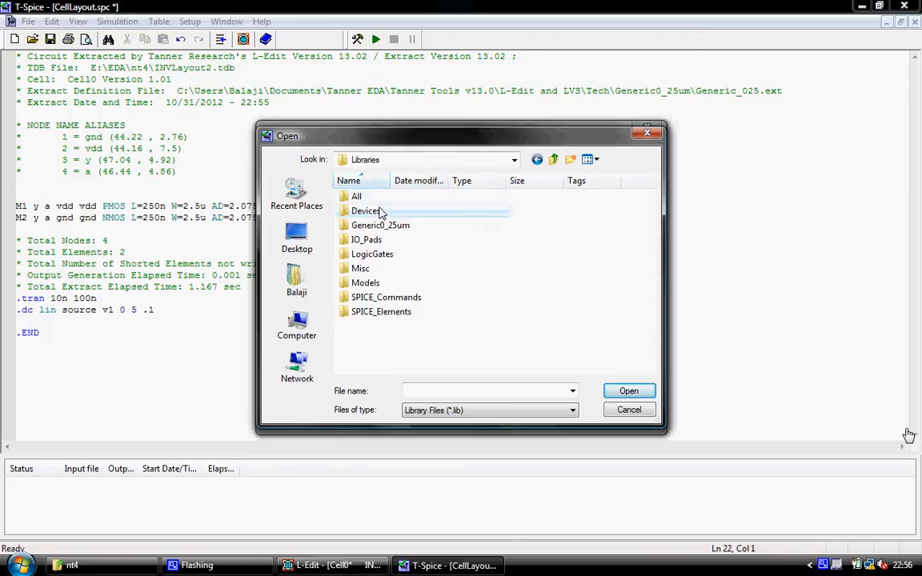
double_click(380, 290)
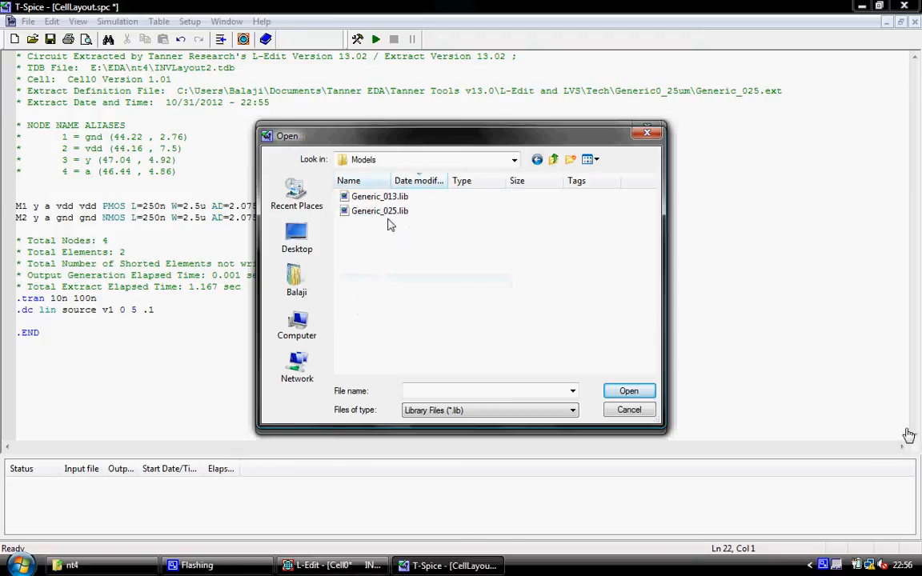
click(393, 212)
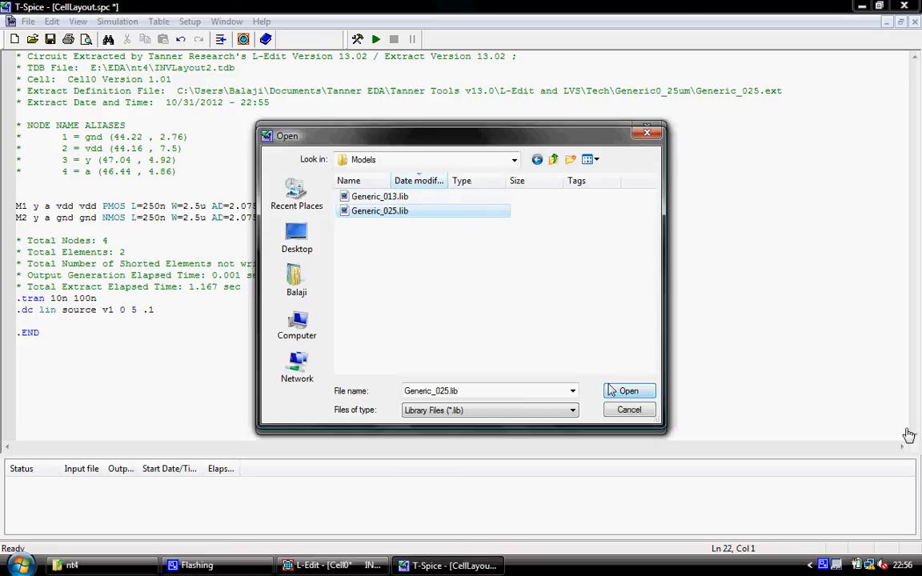
key(Return)
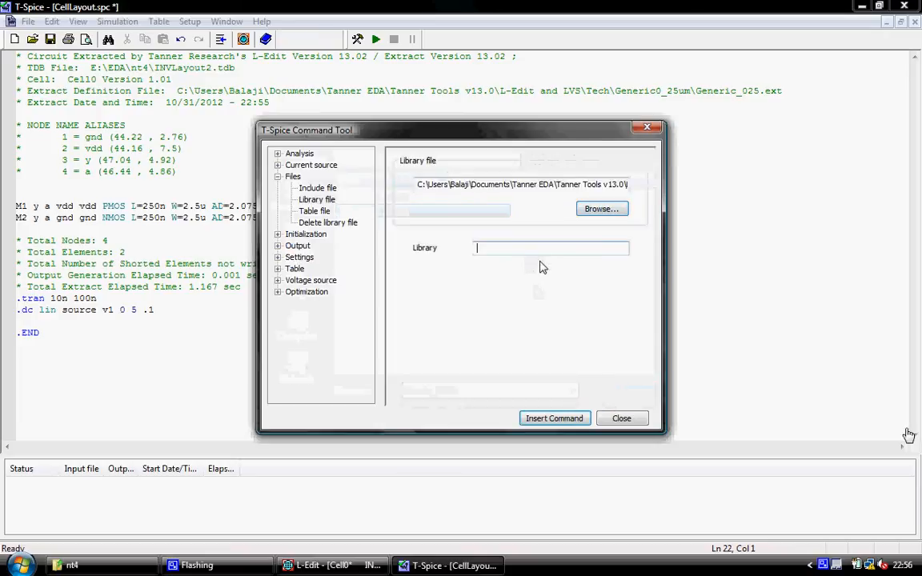
Set the library section to TT and insert the library command into the netlist
text(TT)
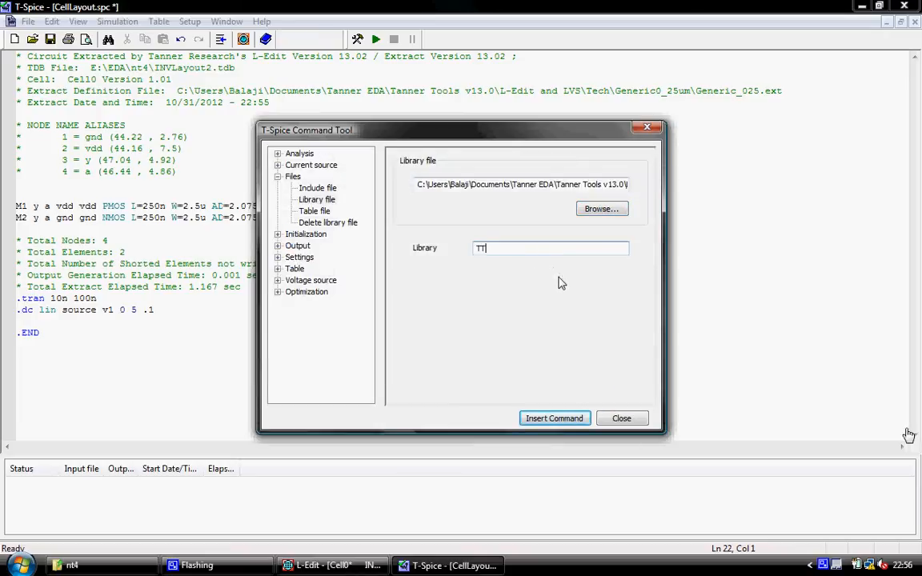
click(552, 419)
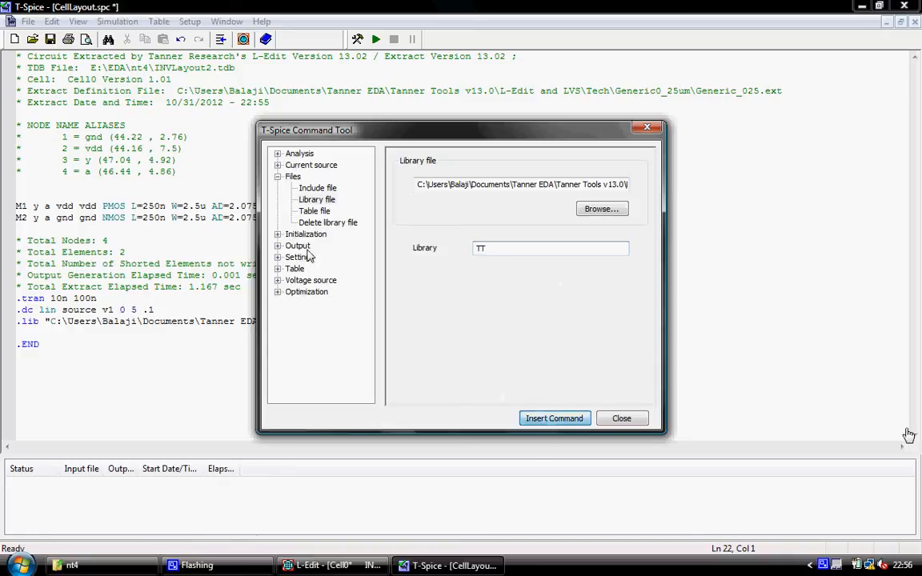
Set up a pulse voltage source named v1 with positive terminal a, an initial voltage of 0 V and a peak of 5 V
click(312, 281)
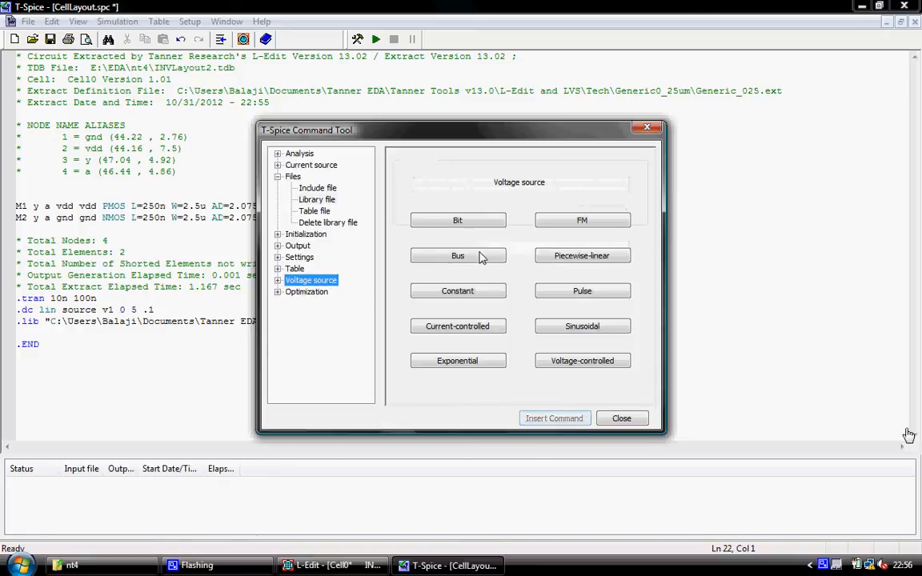
click(581, 292)
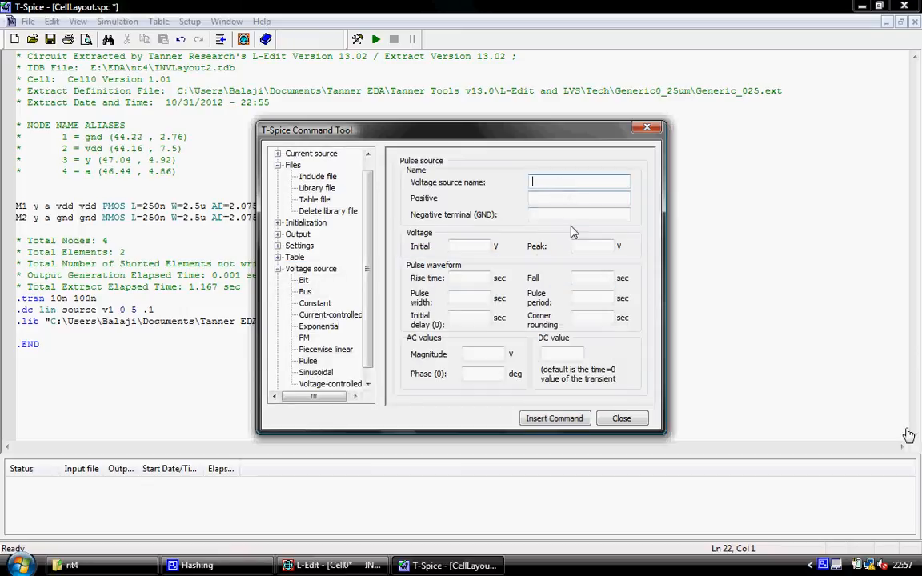
text(v1)
click(606, 207)
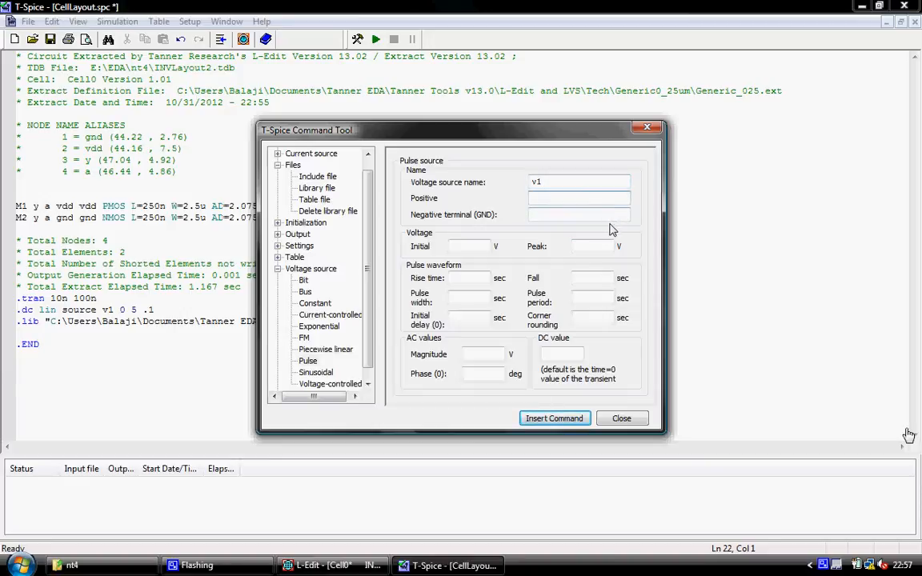
click(544, 216)
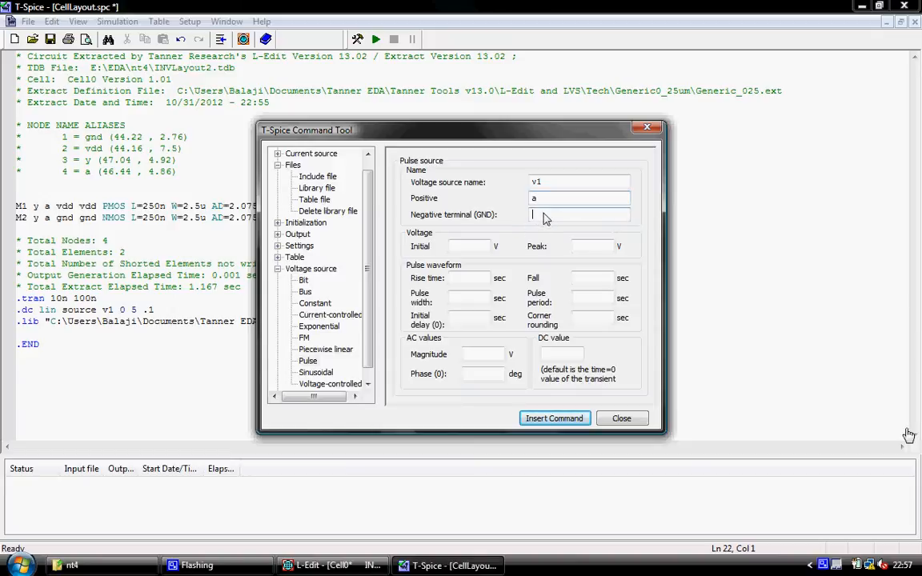
click(469, 247)
text(0)
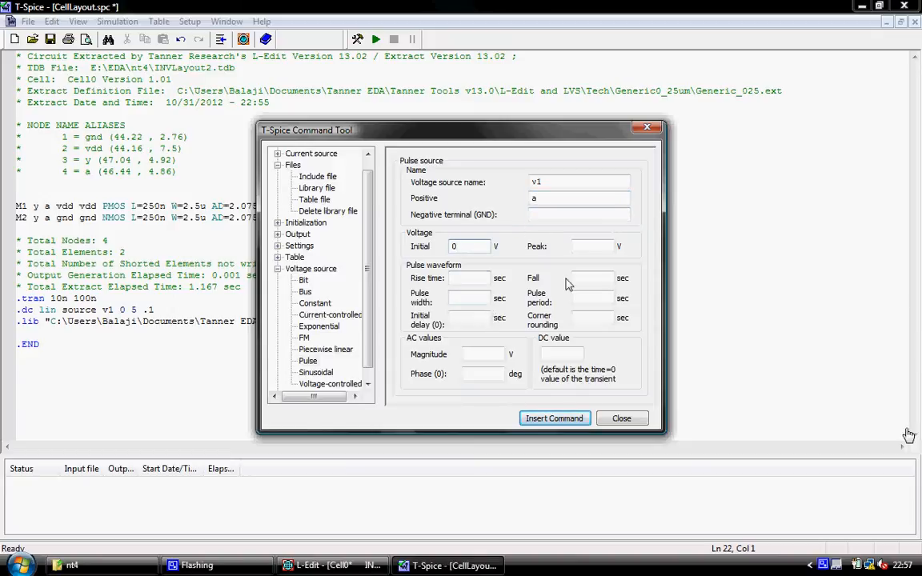
click(594, 248)
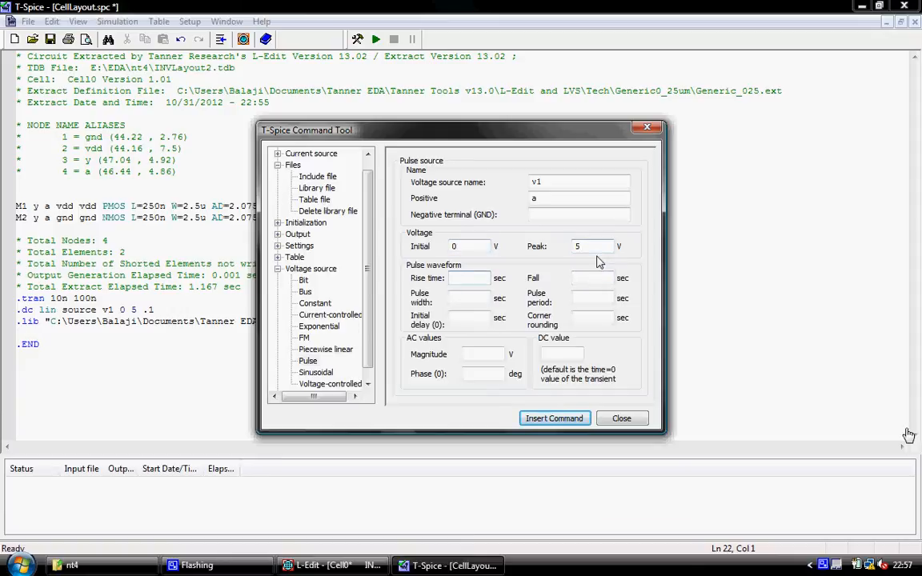
Give the v1 pulse 1n rise and fall times, a 10n width and a 20n period, and insert the source command
text(1n)
key(Tab)
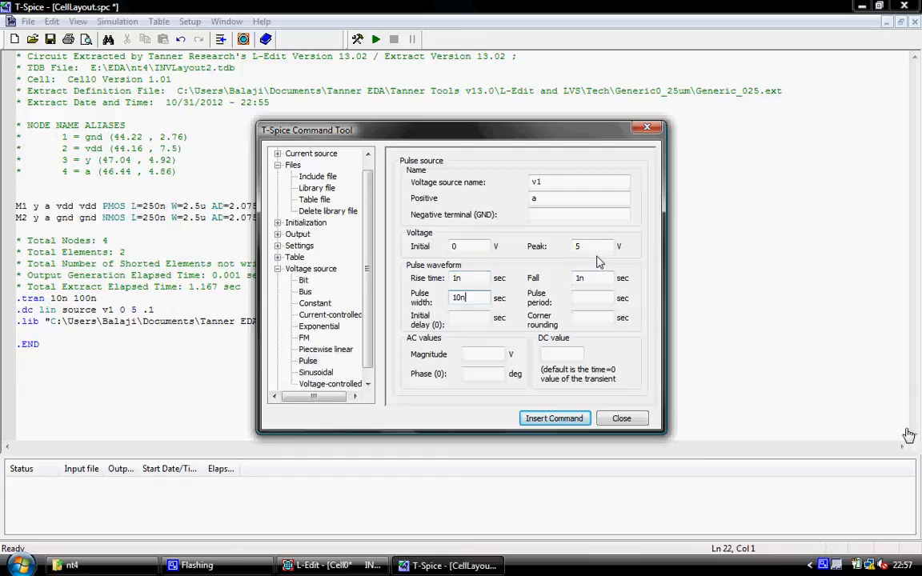
key(Tab)
click(565, 425)
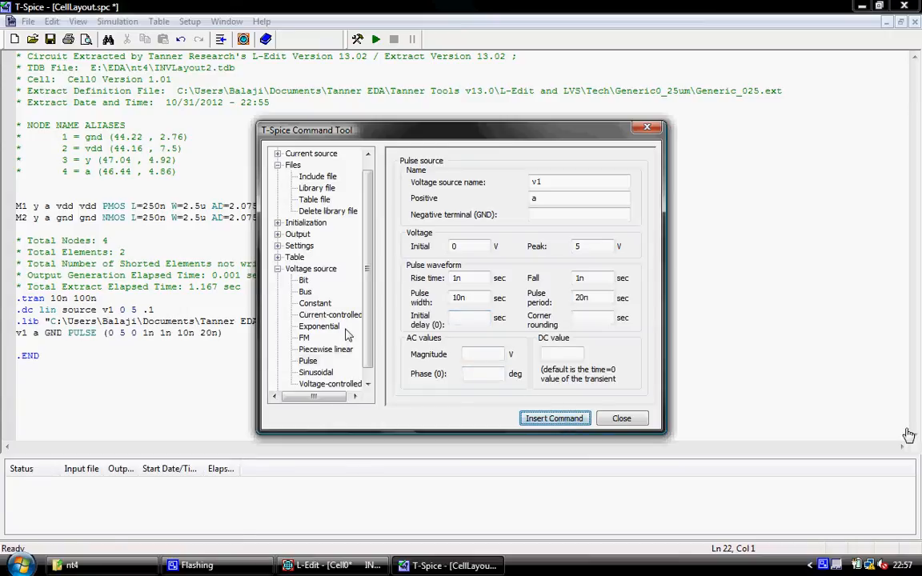
Insert a constant voltage source named v2 from vdd to gnd with a DC value of 5 V
click(315, 303)
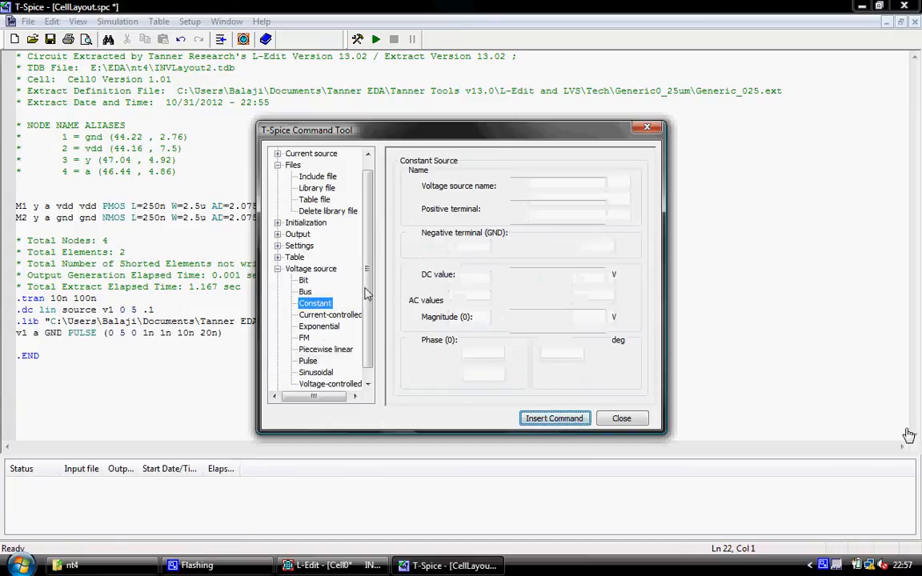
click(543, 206)
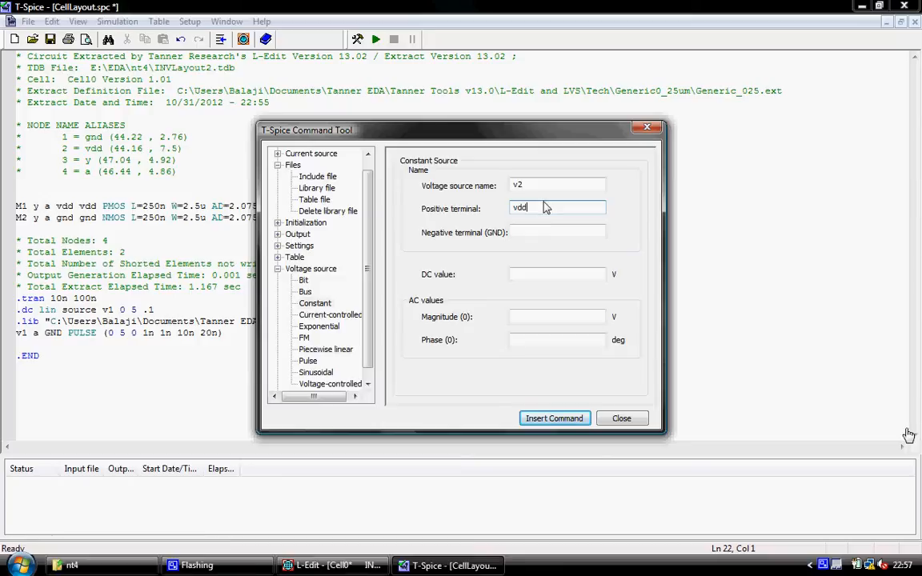
key(Tab)
text(gnd)
click(544, 273)
text(5)
click(555, 417)
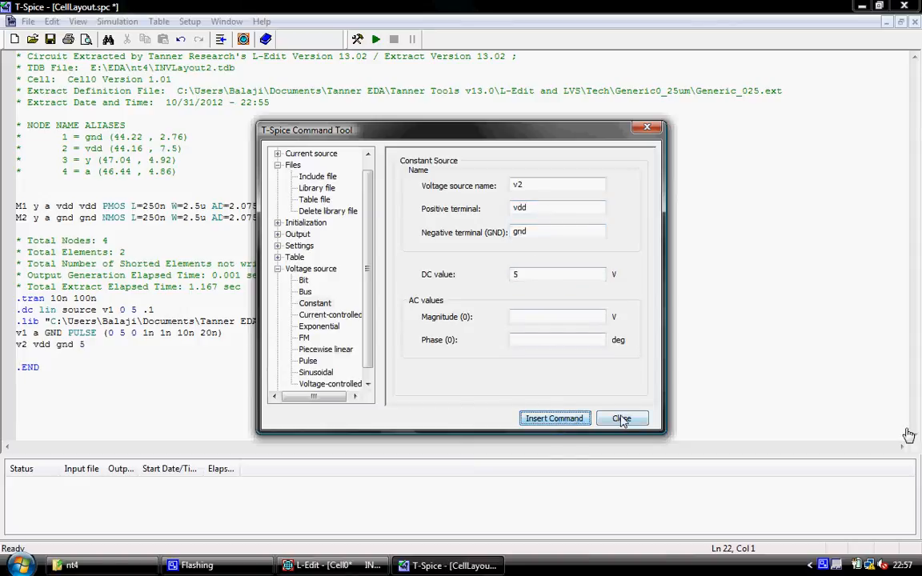
Insert an output command that prints the DC analysis voltage of node y
click(278, 270)
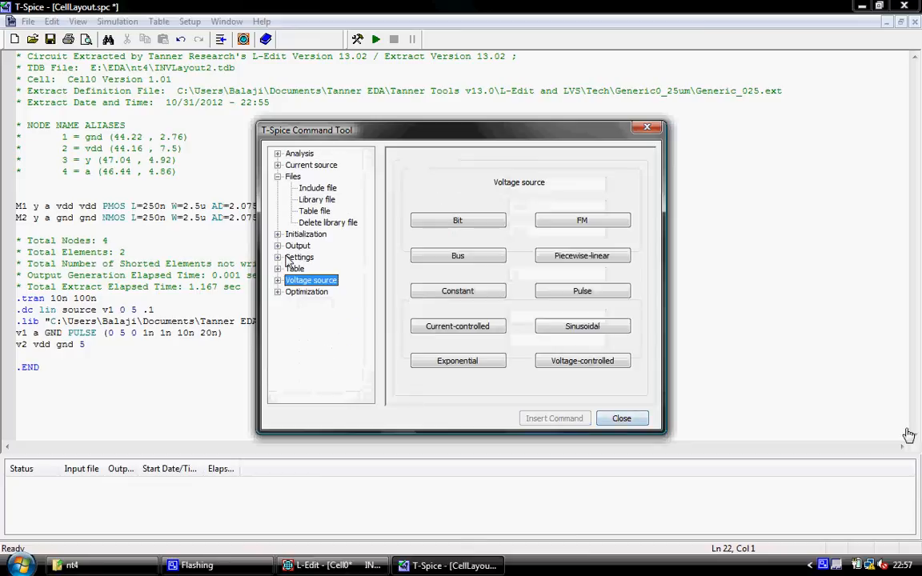
click(296, 246)
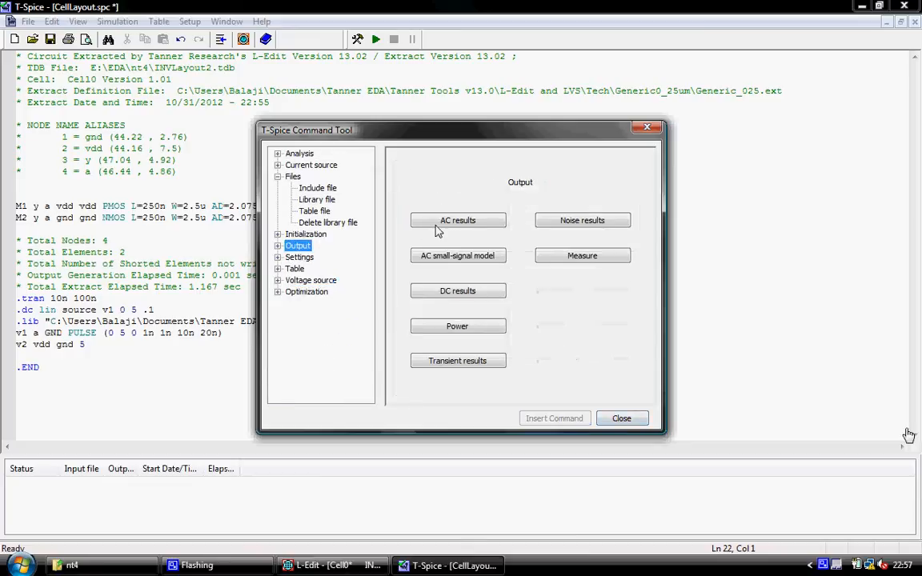
click(468, 293)
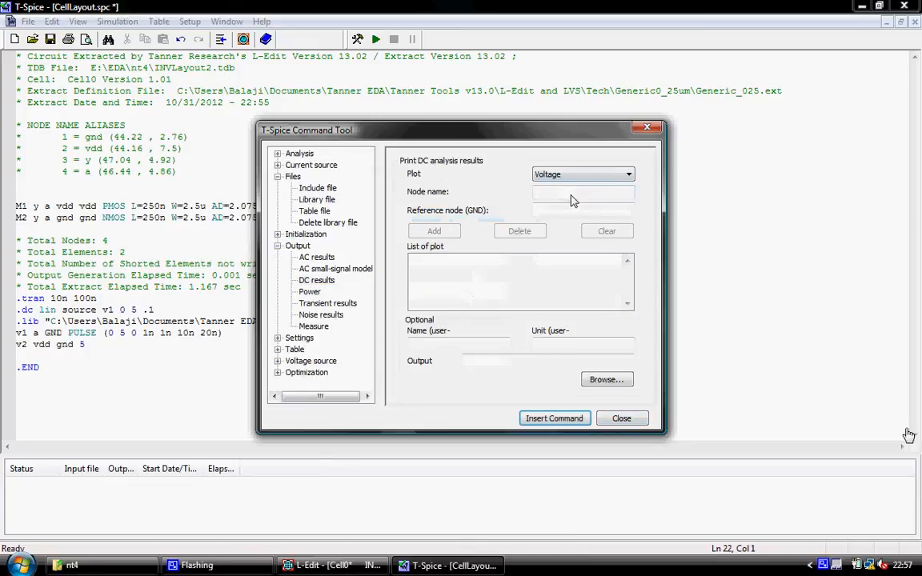
text(y)
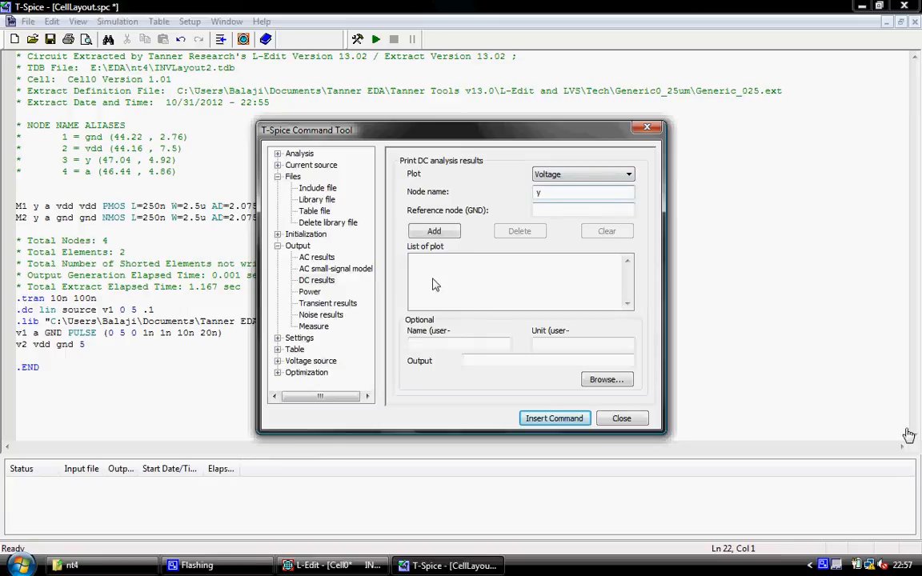
click(433, 230)
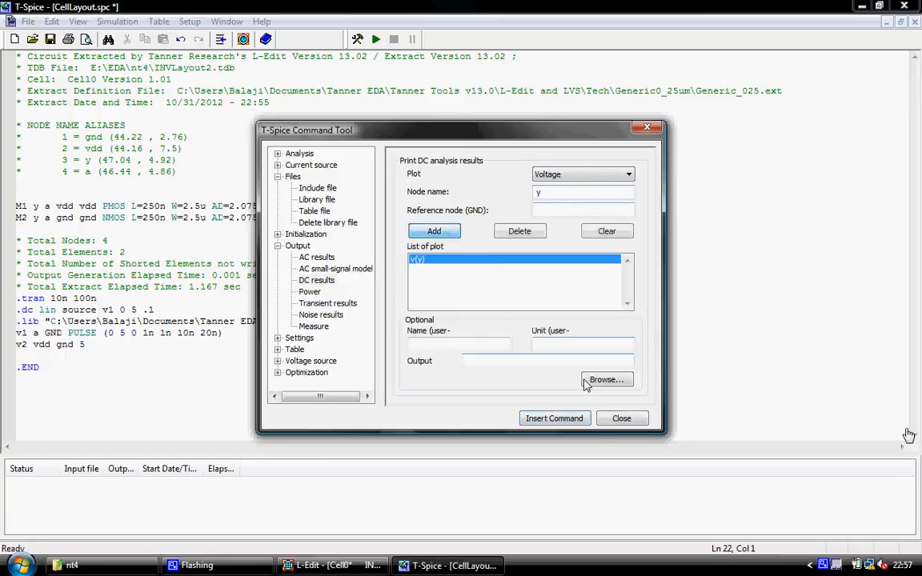
click(553, 418)
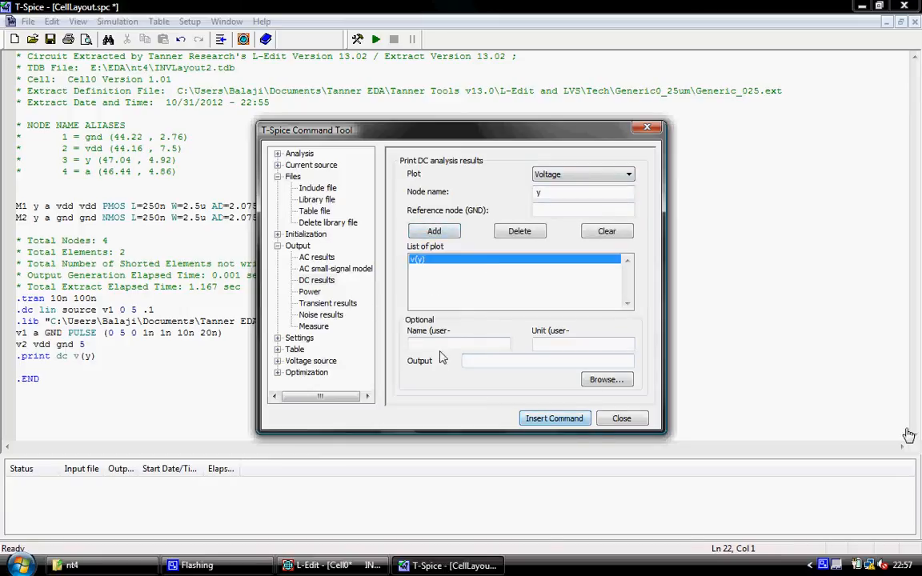
Insert an output command that prints the transient voltages of nodes a and y, and close the command tool
click(555, 195)
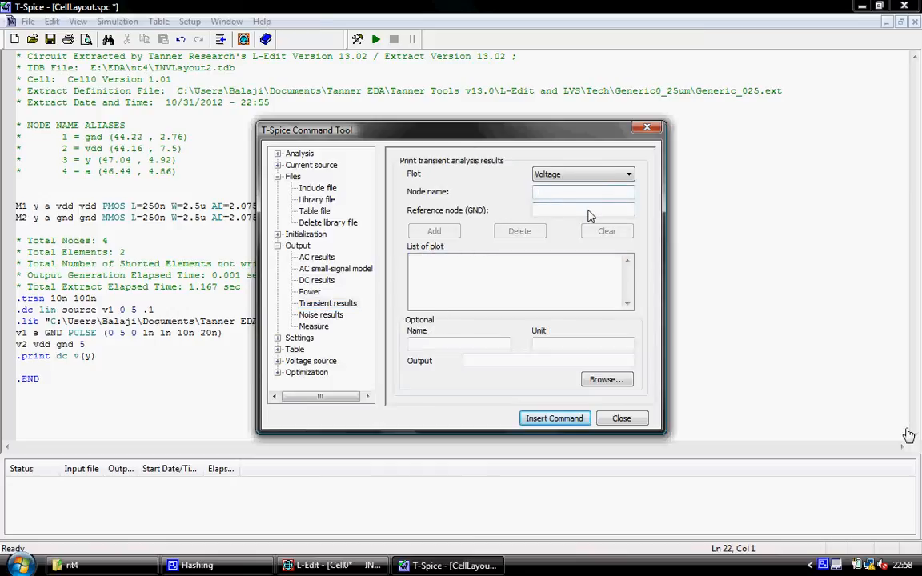
text(a)
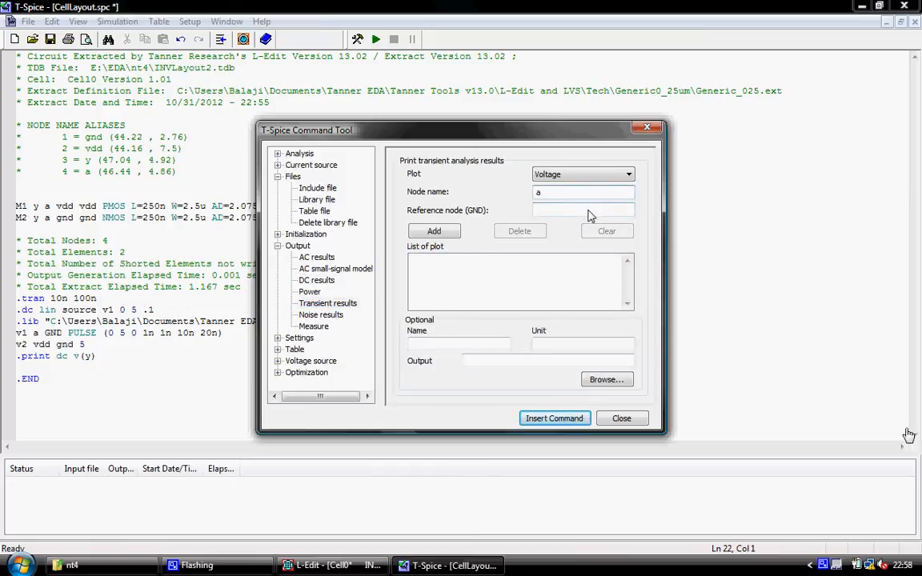
click(434, 230)
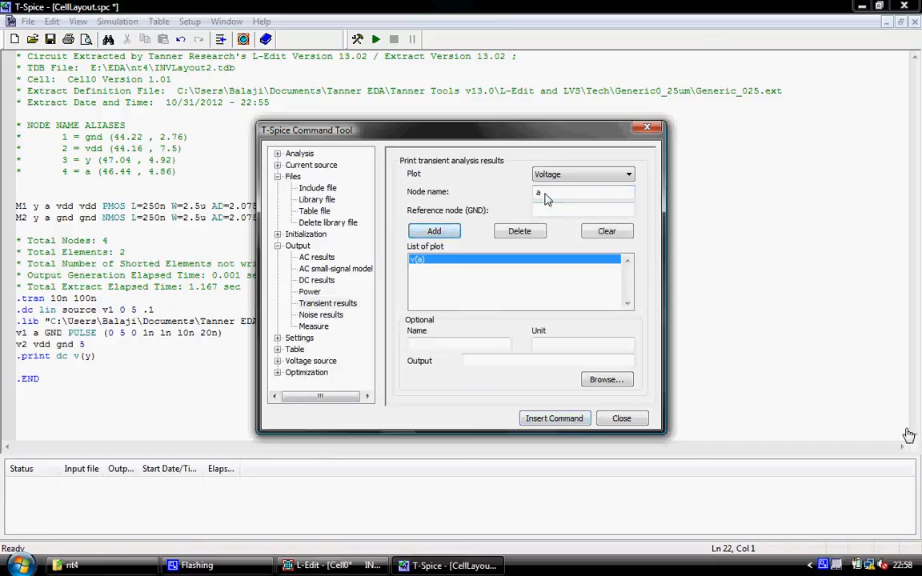
text(y)
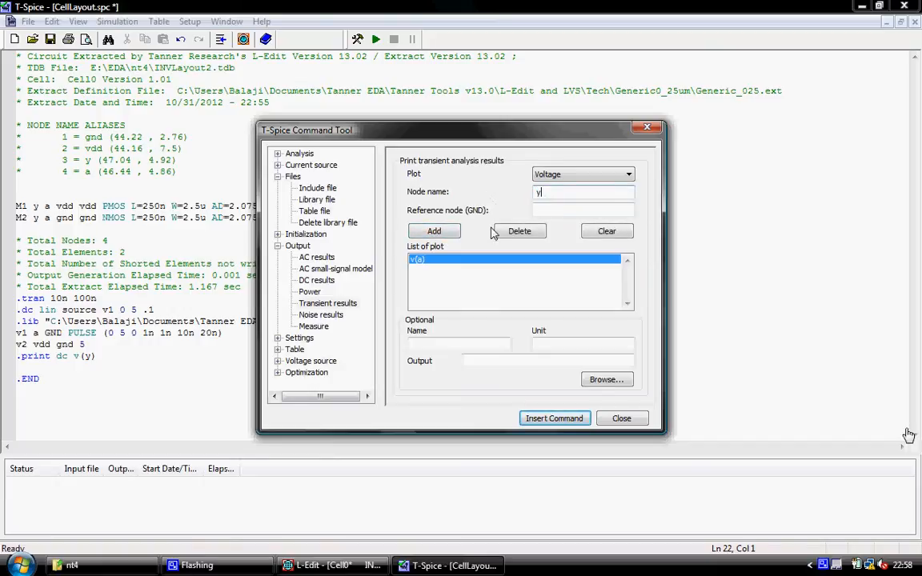
click(436, 232)
click(539, 421)
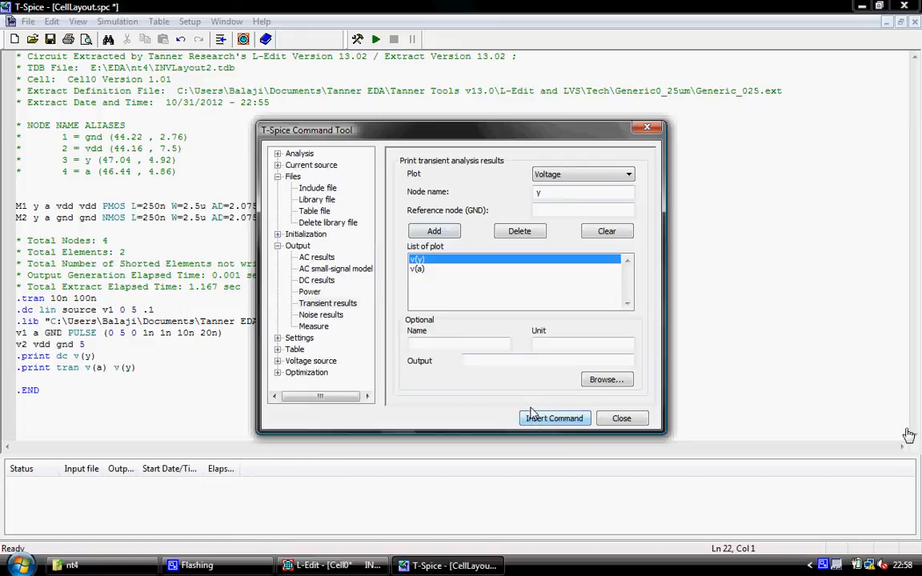
click(618, 418)
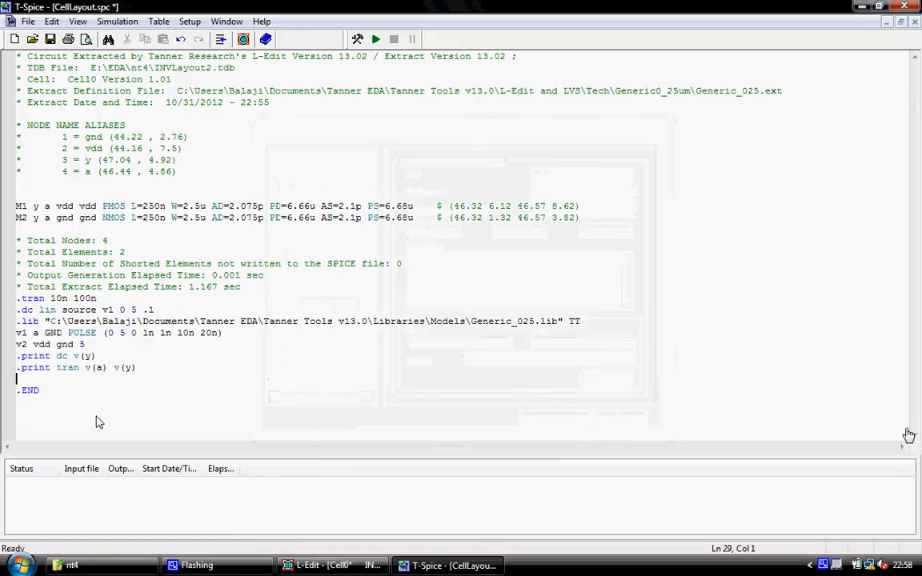
Add an .op command on the line before .END and run the simulation on the saved netlist
text(.op)
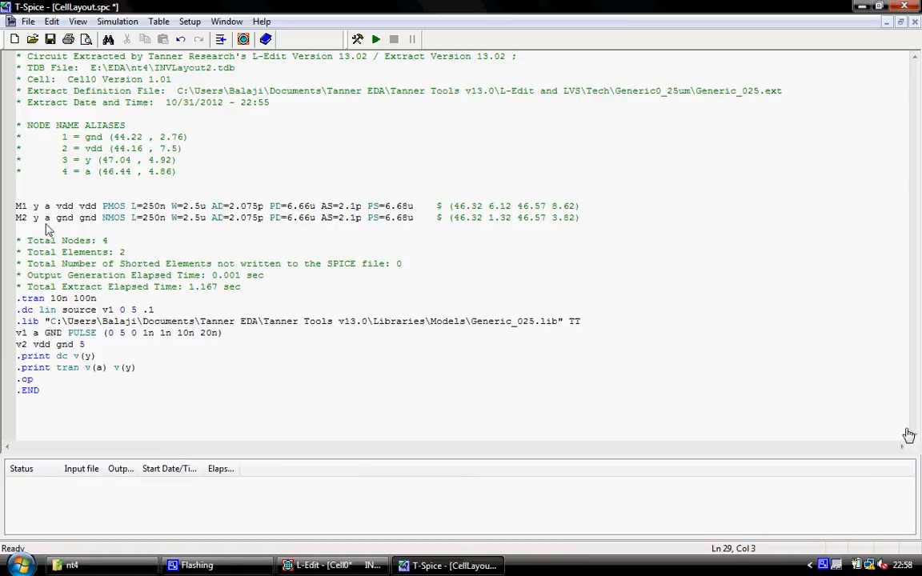
click(49, 38)
click(376, 40)
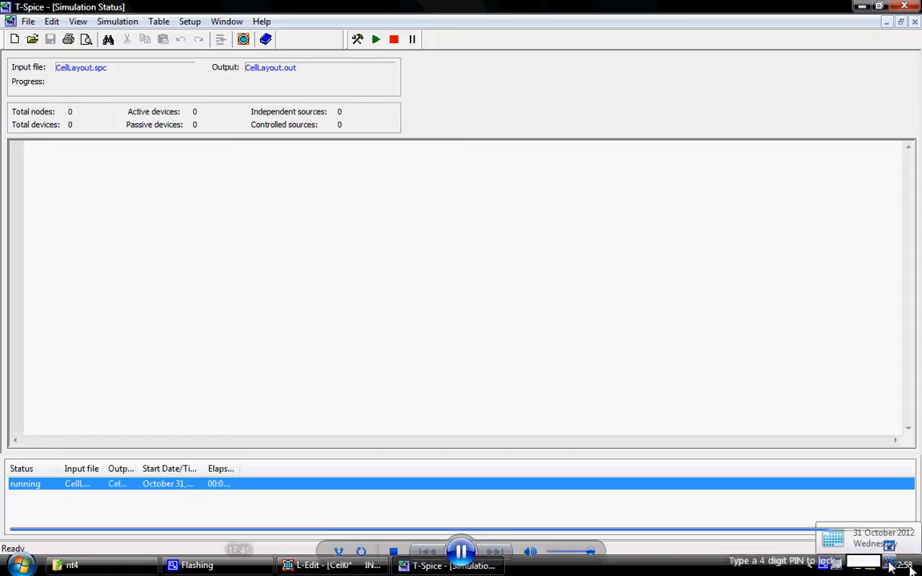
Switch to the windowed Windows Media Player, mute the system volume and return the video to full screen
click(889, 547)
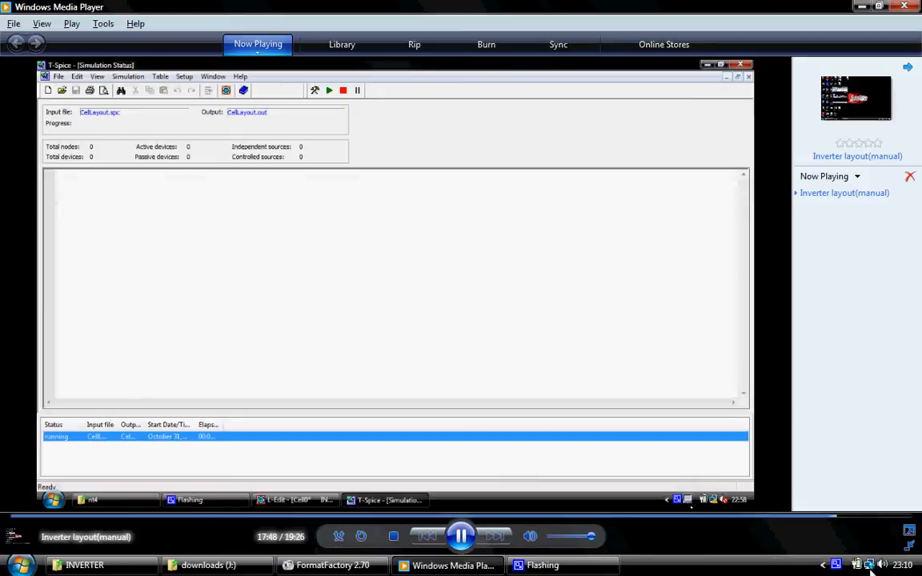
right_click(883, 567)
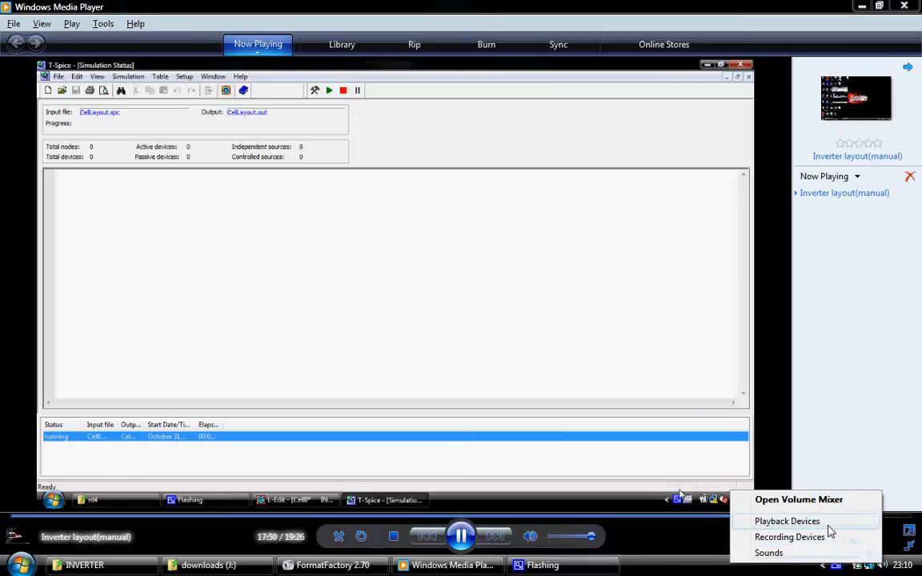
click(883, 567)
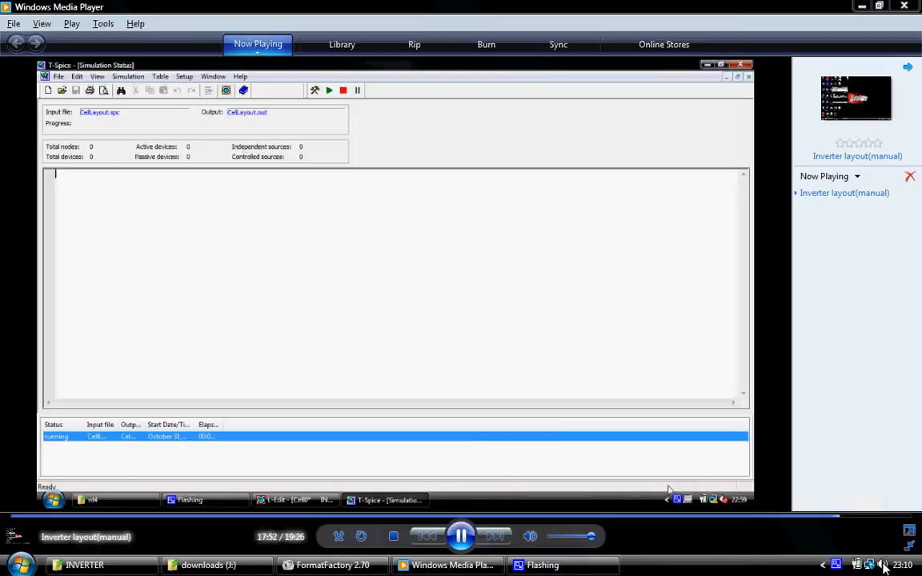
click(883, 567)
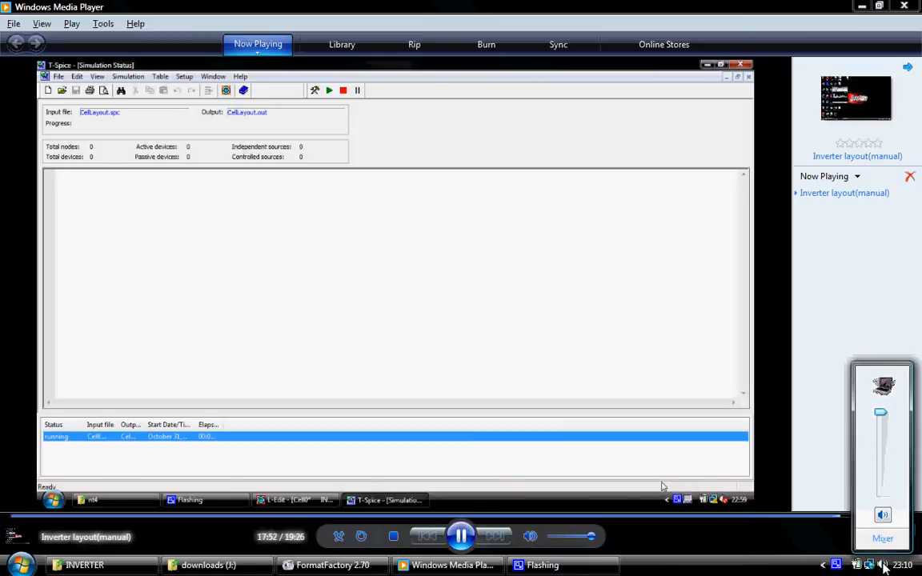
click(883, 516)
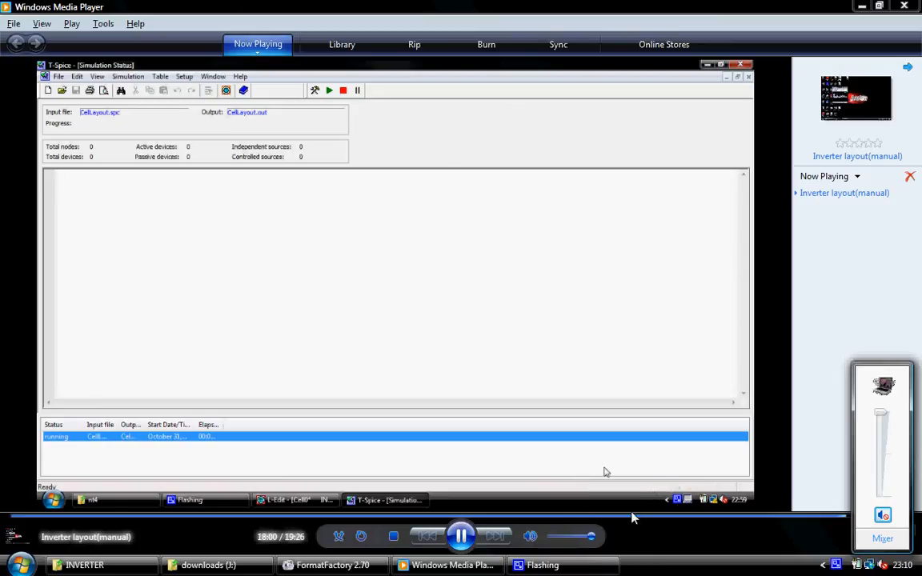
click(810, 574)
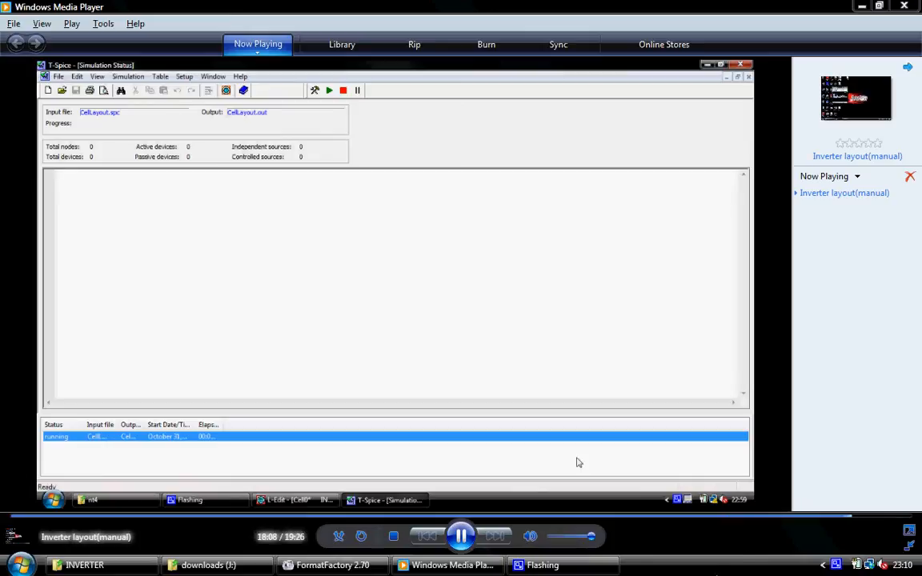
click(908, 532)
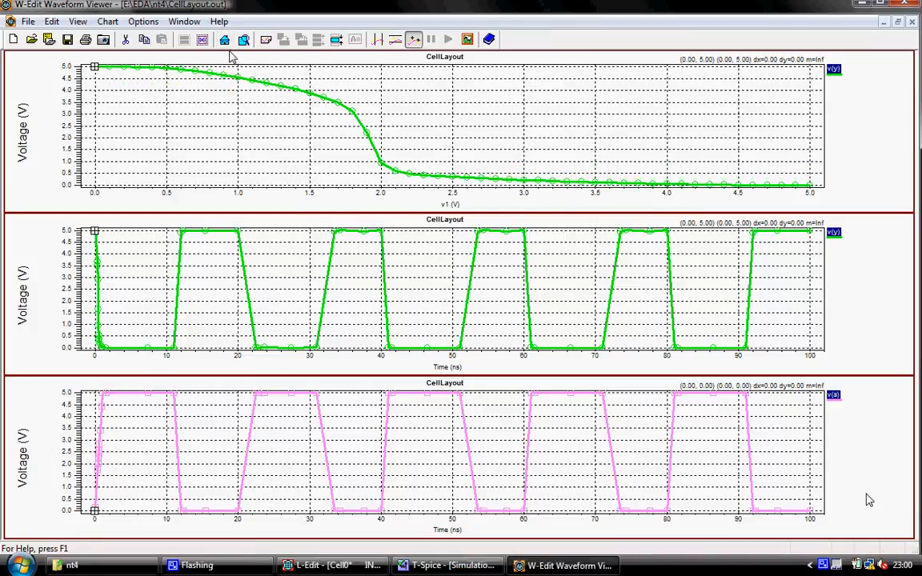
Exit full-screen playback of the finished video
mouse_move(852, 506)
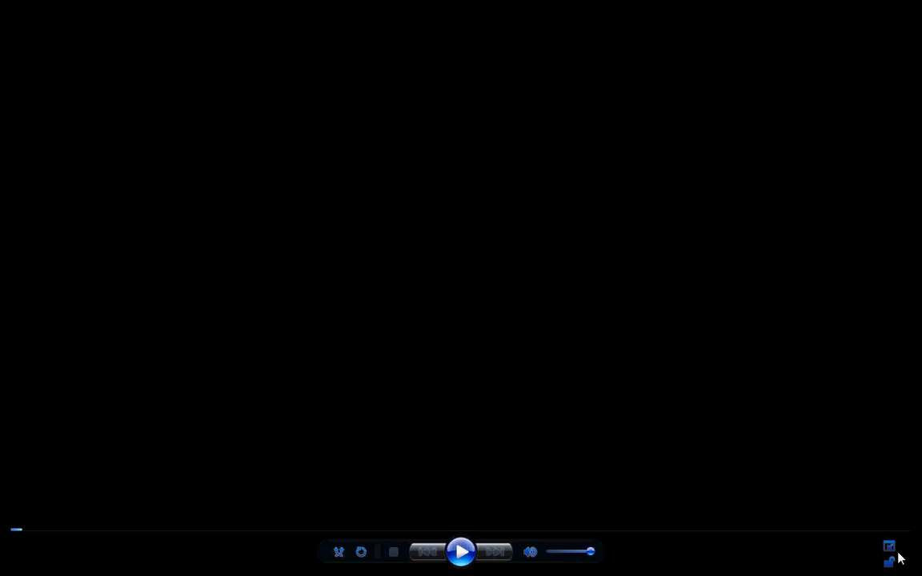
click(889, 548)
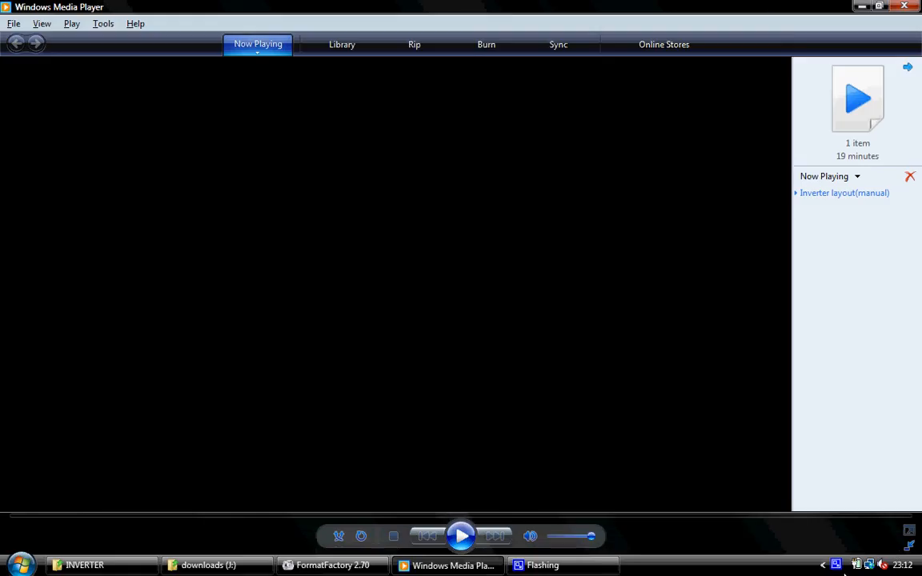